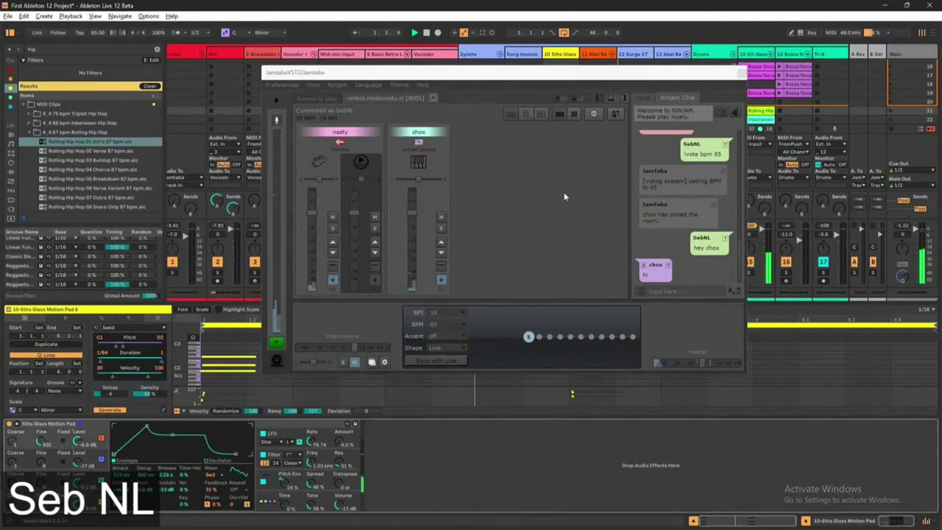
Step: Replace the Rolling Hip Hop clip in scene 21 of the Kit-Session track with Inbetween Hip Hop 01 Intro 86 bpm
left_click_drag(479, 71, 592, 188)
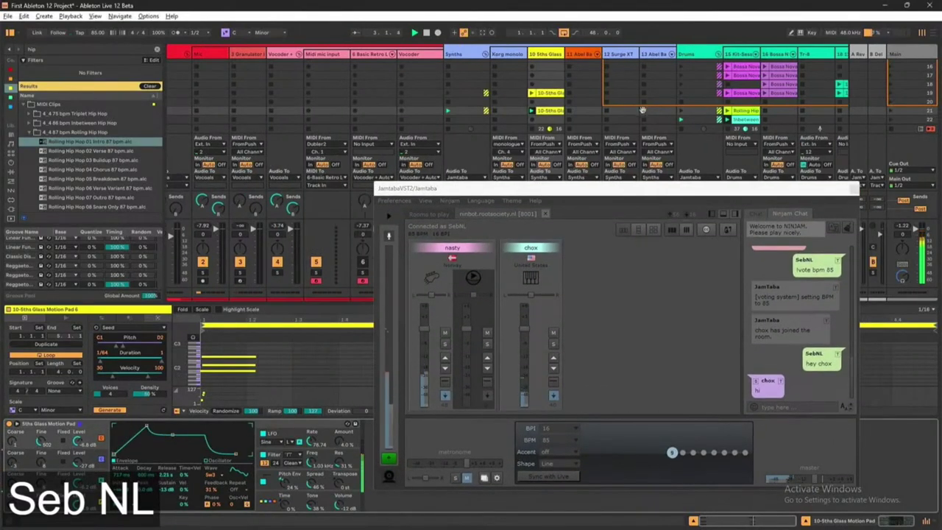
scroll(594, 94, "right", 3)
scroll(85, 133, "down", 1)
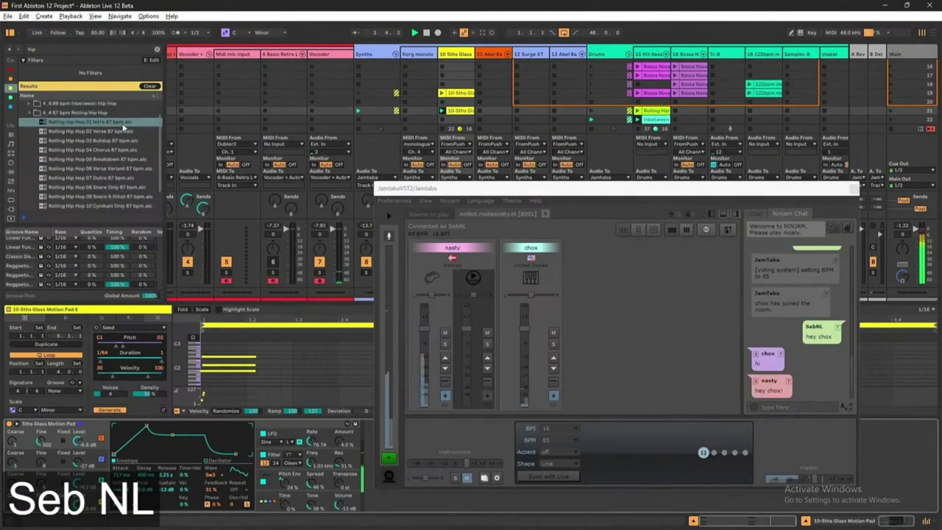
key("Down")
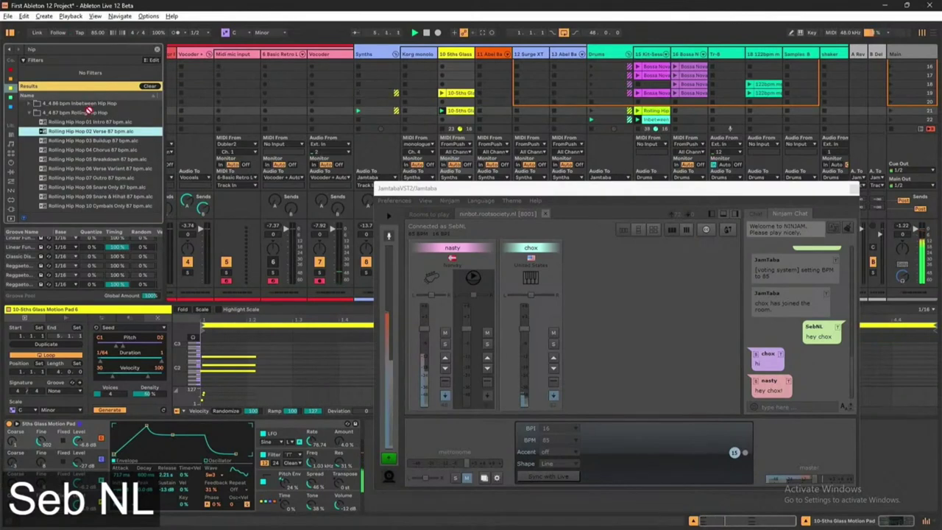
left_click(37, 112)
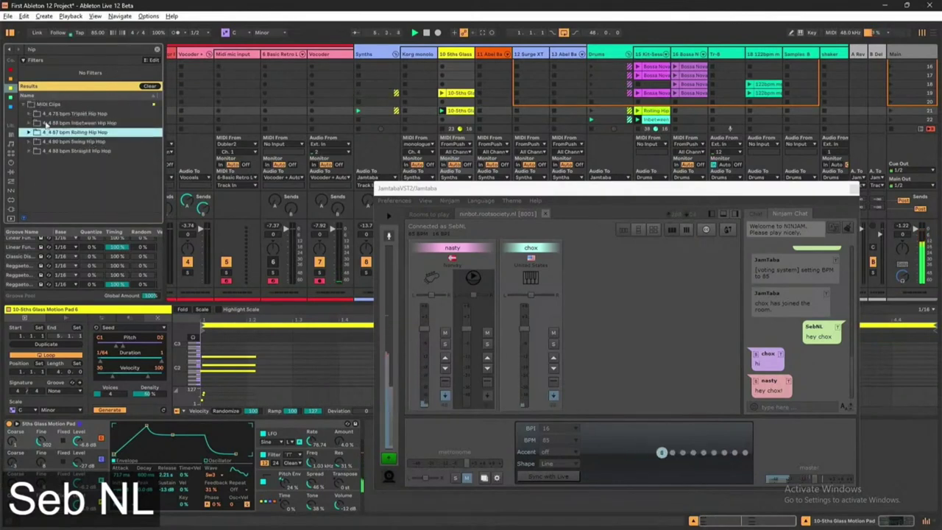
left_click(30, 124)
key("Down")
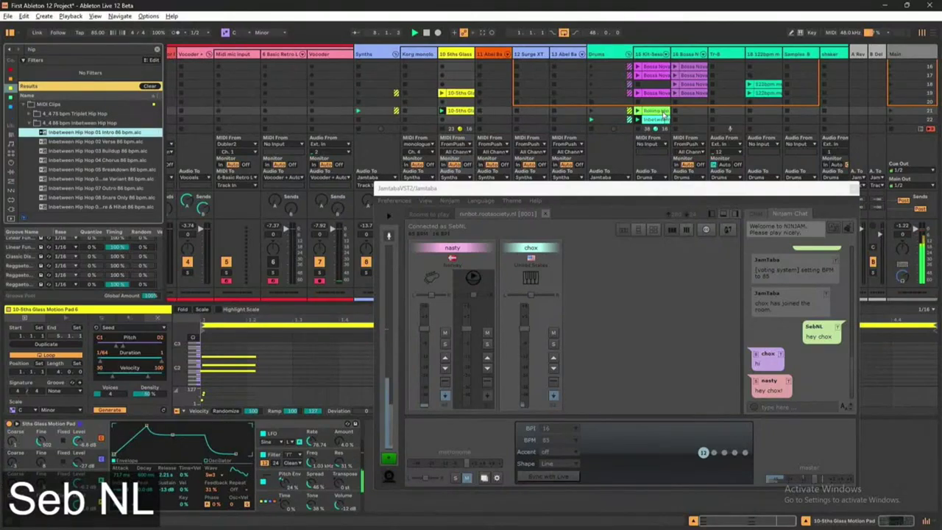
left_click_drag(665, 112, 639, 114)
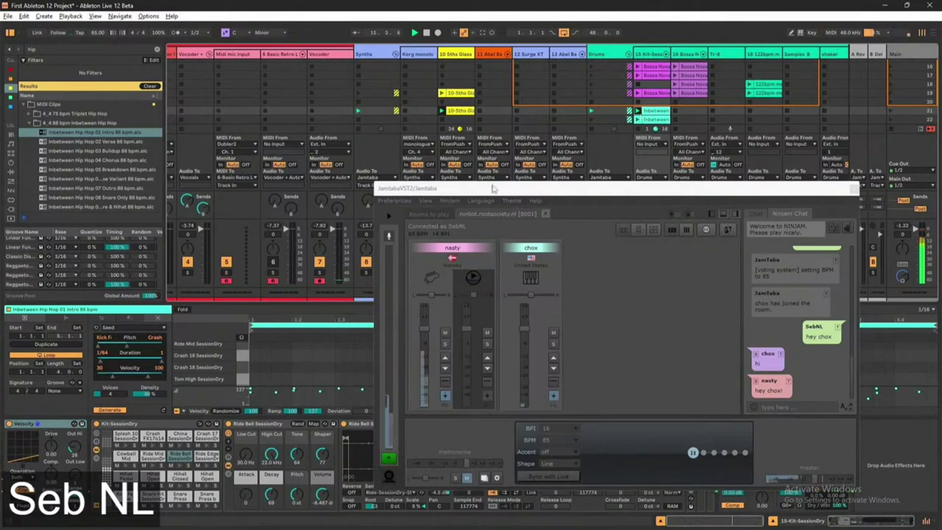
Step: Uncover the session tracks and select the 5ths Glass Motion Pad clip on the 10 5ths Glass track
left_click_drag(490, 188, 677, 88)
left_click(449, 93)
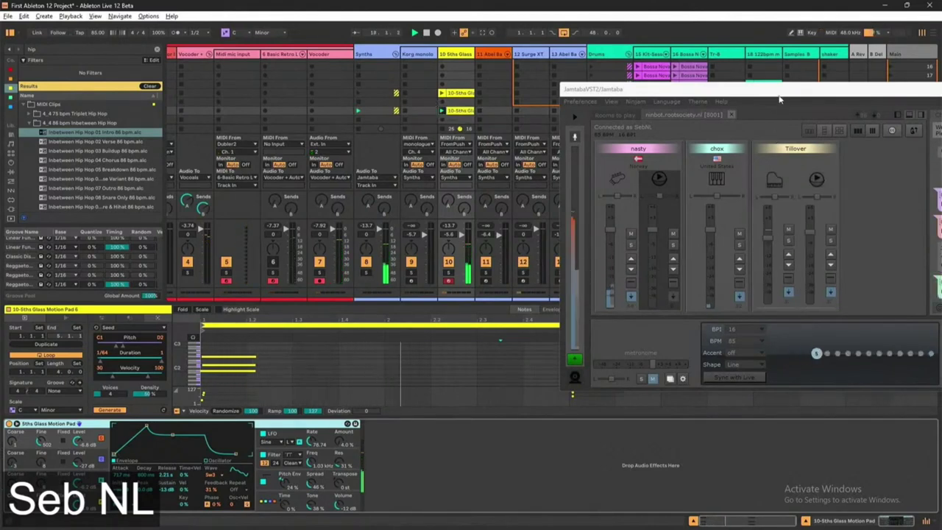
Step: Send the reply "hi" in Jamtaba's Ninjam chat
left_click_drag(768, 90, 673, 85)
left_click(866, 305)
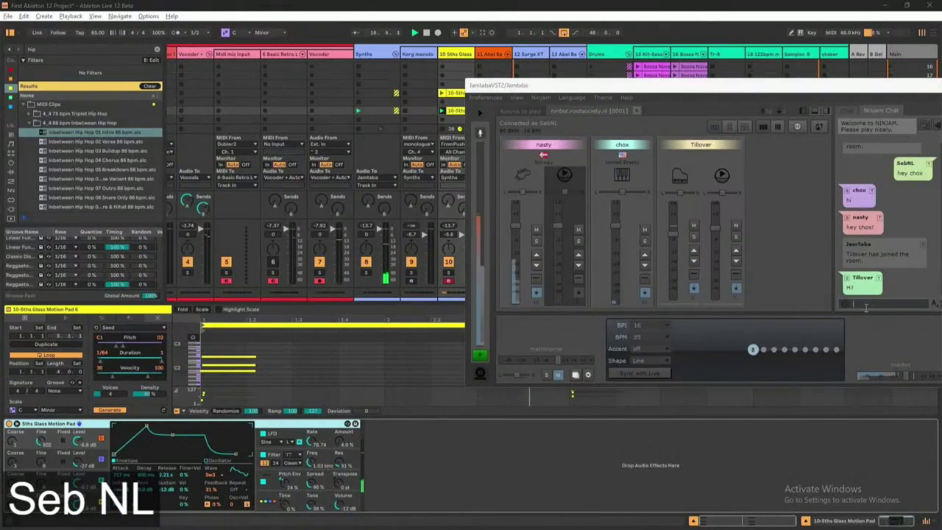
type("hi")
key("Return")
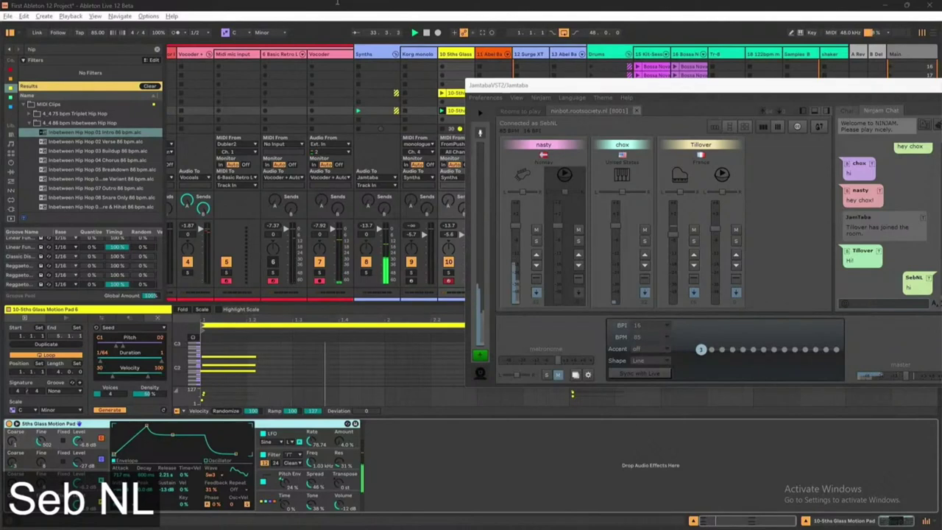
Step: Fold the Vocoder group track and stop the playing clip on the 10 5ths Glass track
left_click_drag(559, 85, 614, 76)
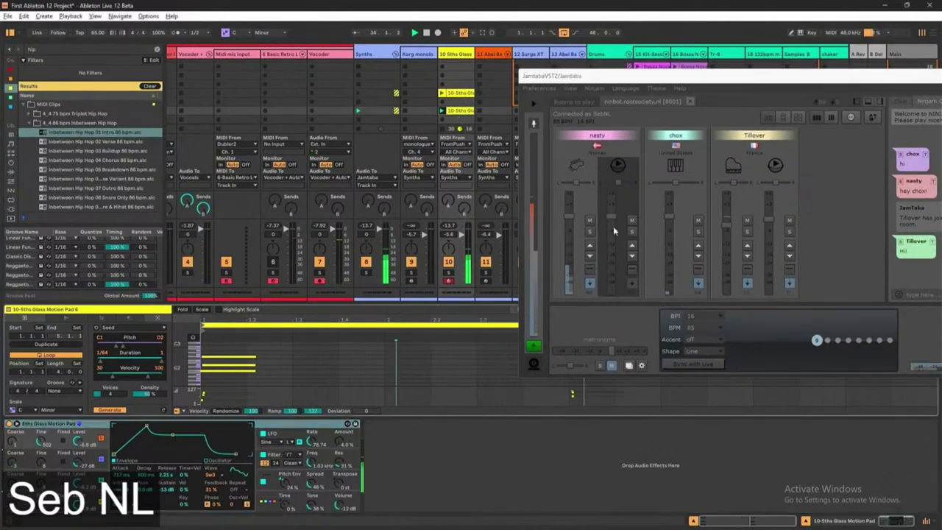
left_click_drag(574, 76, 445, 25)
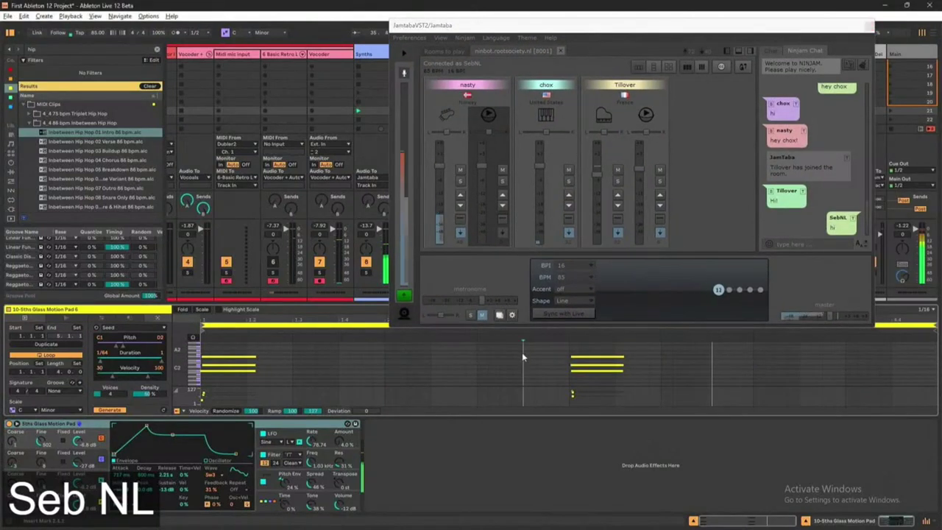
left_click_drag(509, 25, 630, 84)
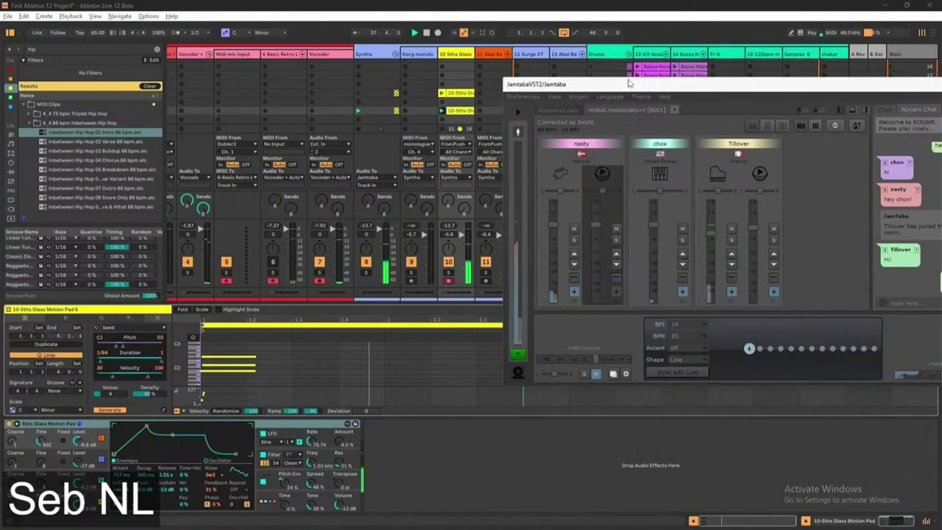
scroll(325, 72, "left", 3)
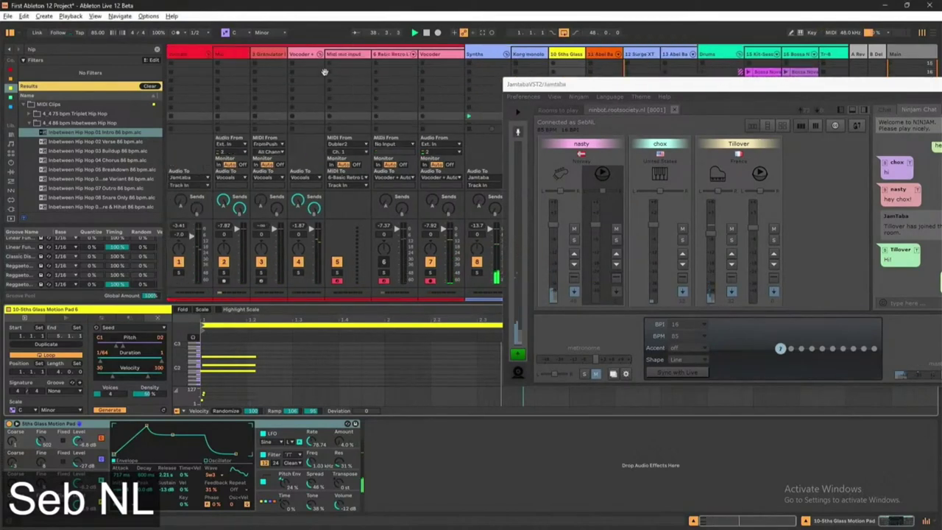
left_click(351, 80)
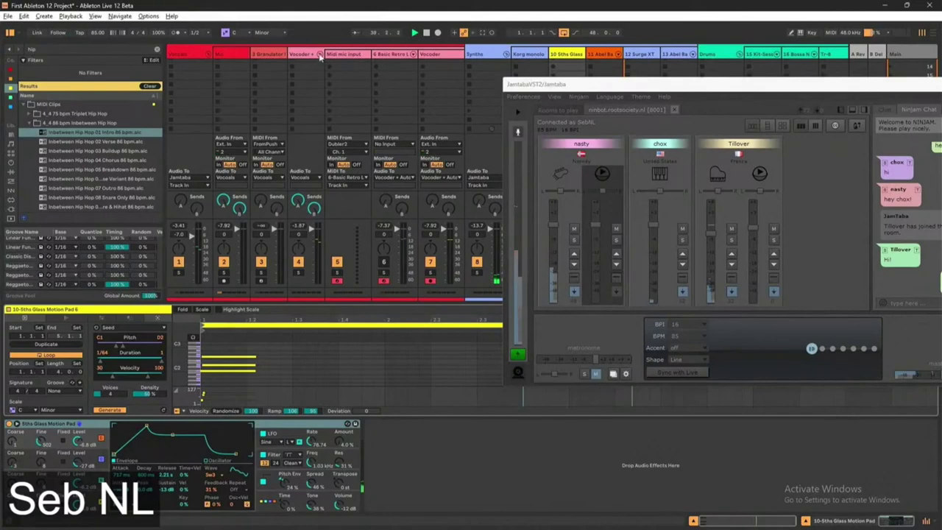
left_click(320, 57)
scroll(435, 94, "down", 1)
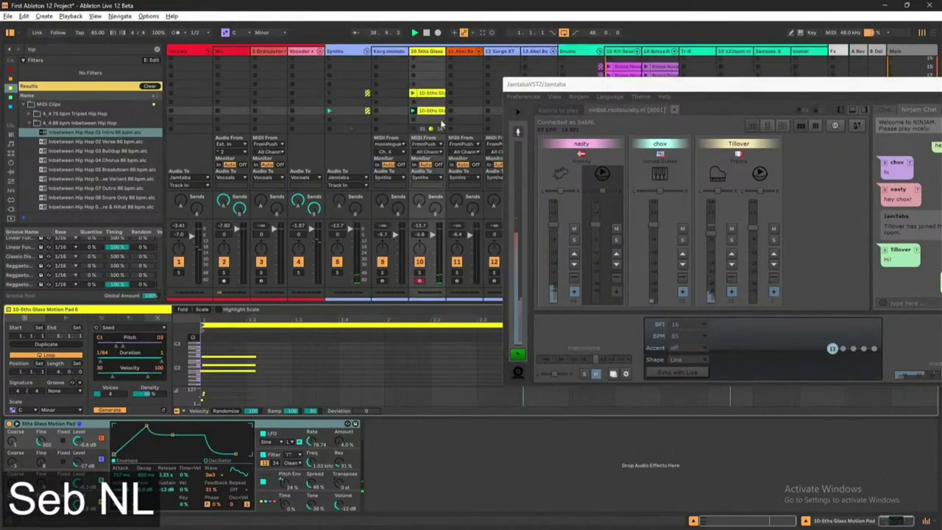
left_click(414, 129)
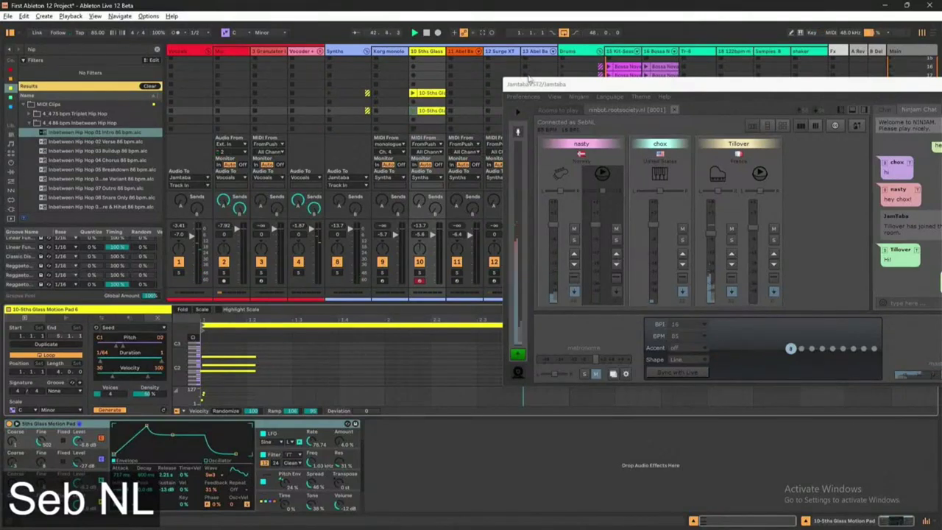
Step: Load Inbetween Hip Hop 02 Verse 86 bpm into scene 22 of the Kit-Session track and launch it
left_click_drag(545, 84, 389, 235)
left_click(109, 142)
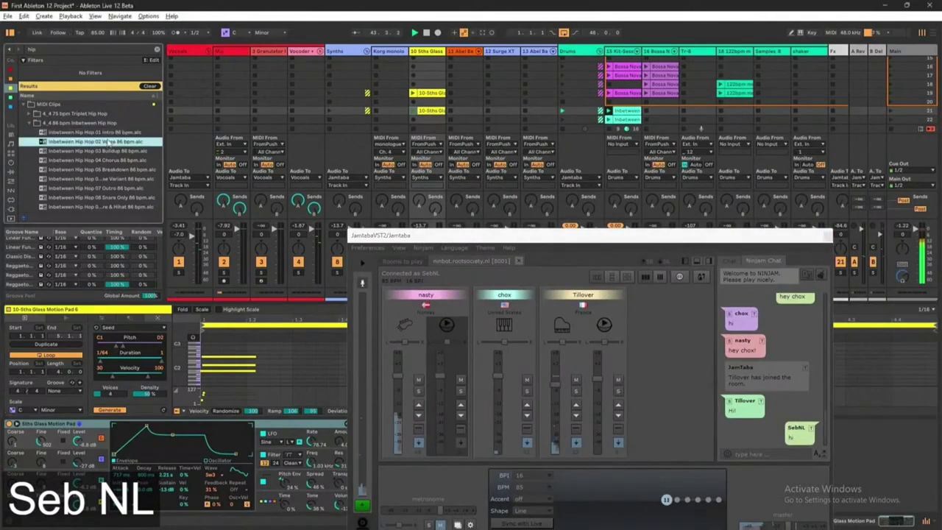
left_click_drag(627, 126, 624, 122)
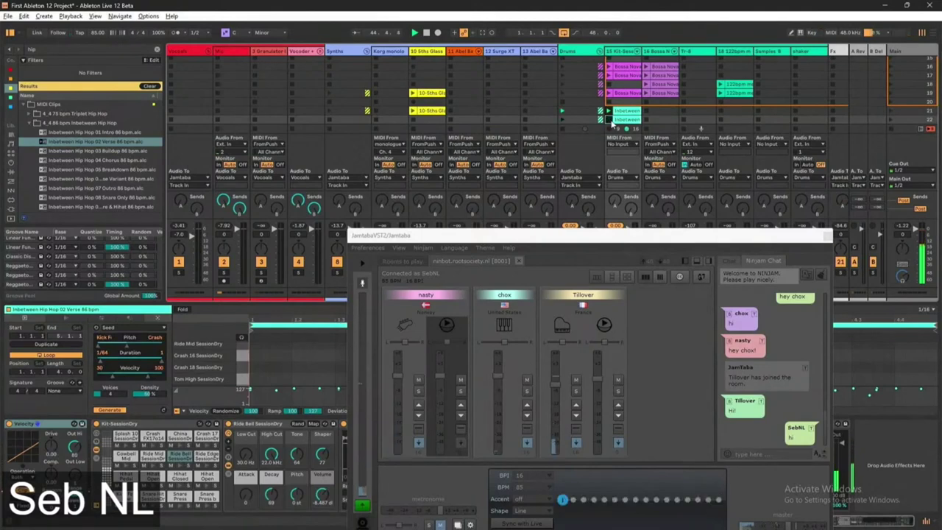
Step: Load the Inbetween Hip Hop 03 Buildup clip into scene 21 and the 04 Chorus clip into scene 20 of the Kit-Session track
scroll(148, 151, "down", 1)
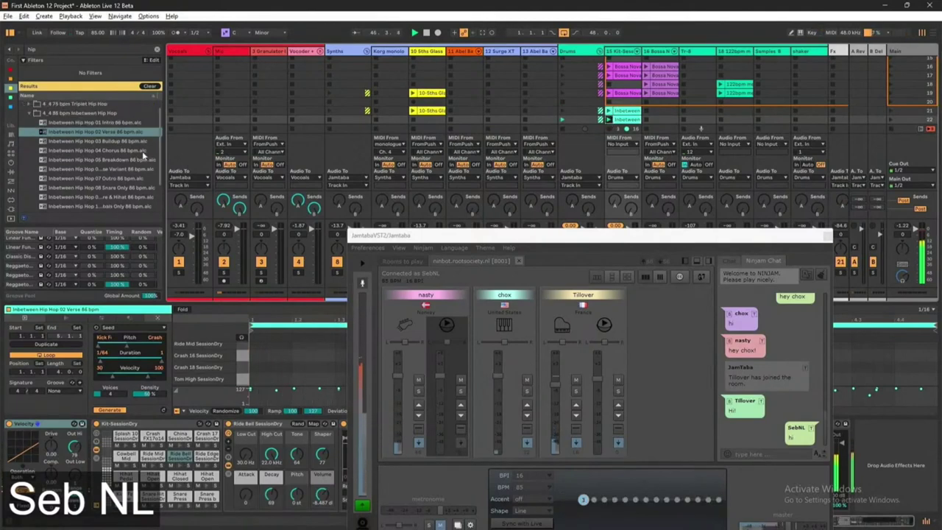
left_click(105, 143)
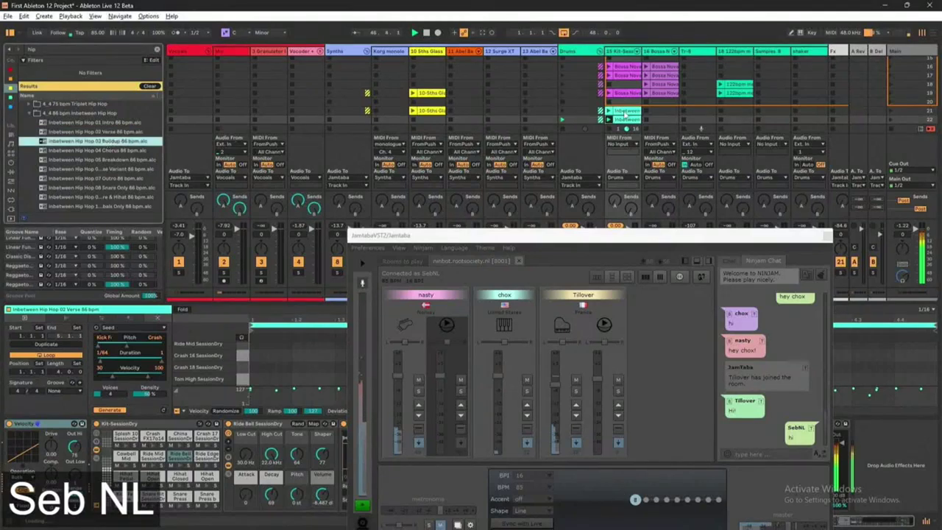
left_click_drag(624, 116, 624, 118)
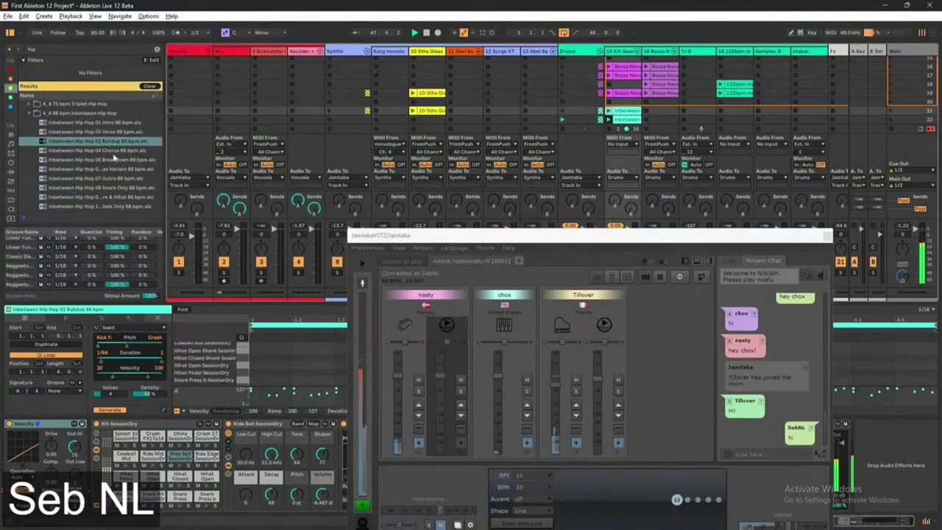
key("Down")
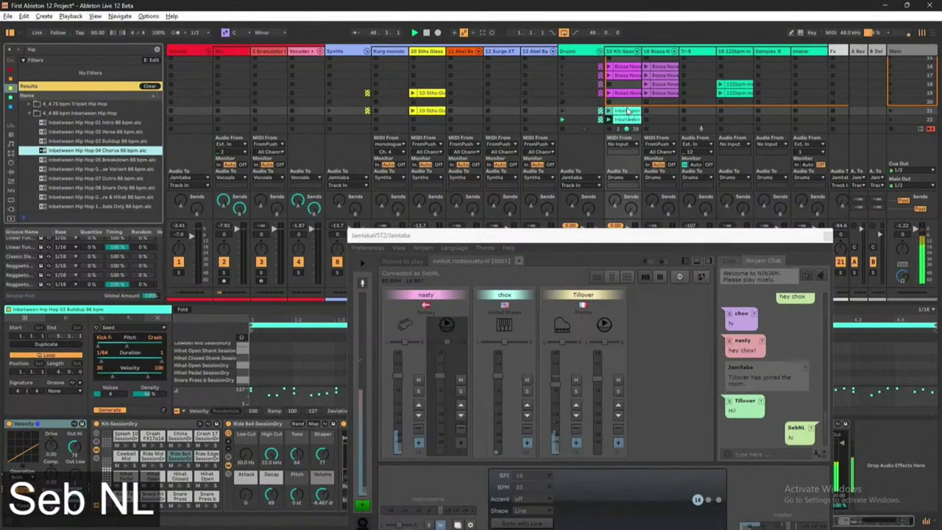
key("Return")
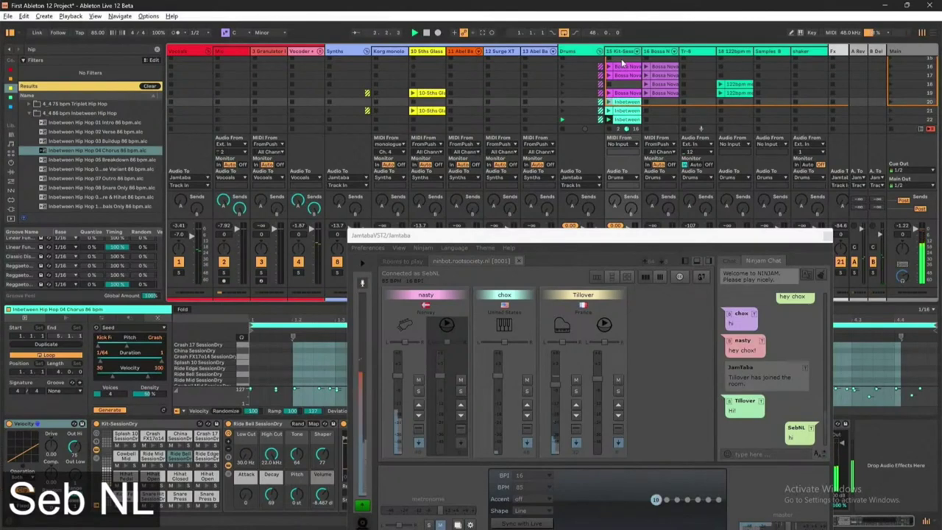
Step: Load Inbetween Hip Hop 06 Verse Variant 86 bpm into scene 19 of the Kit-Session track and launch the Chorus clip in scene 20
scroll(620, 64, "right", 3)
scroll(621, 63, "up", 1)
scroll(621, 59, "down", 1)
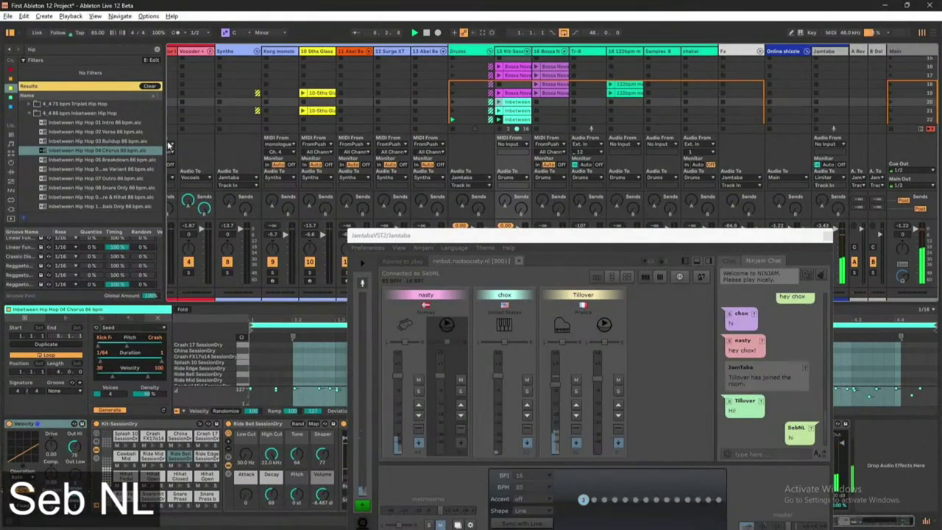
left_click(125, 170)
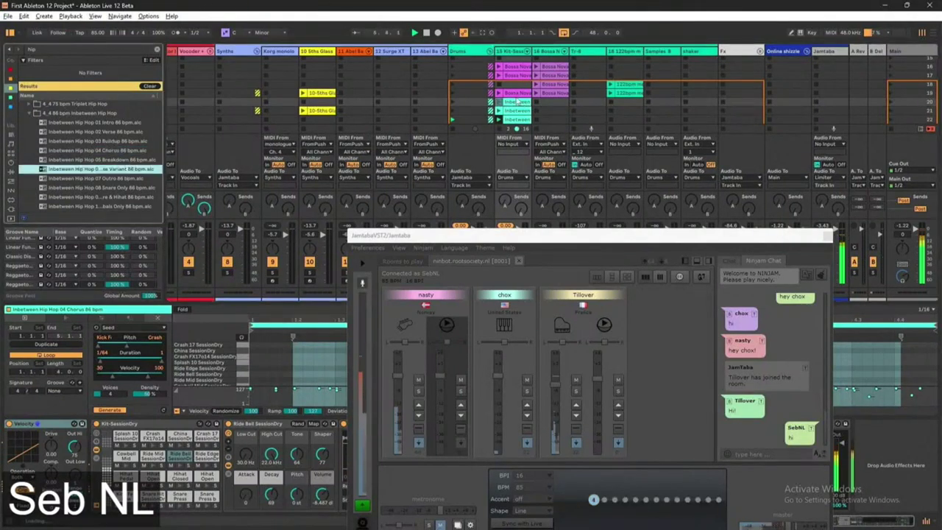
left_click_drag(508, 104, 506, 93)
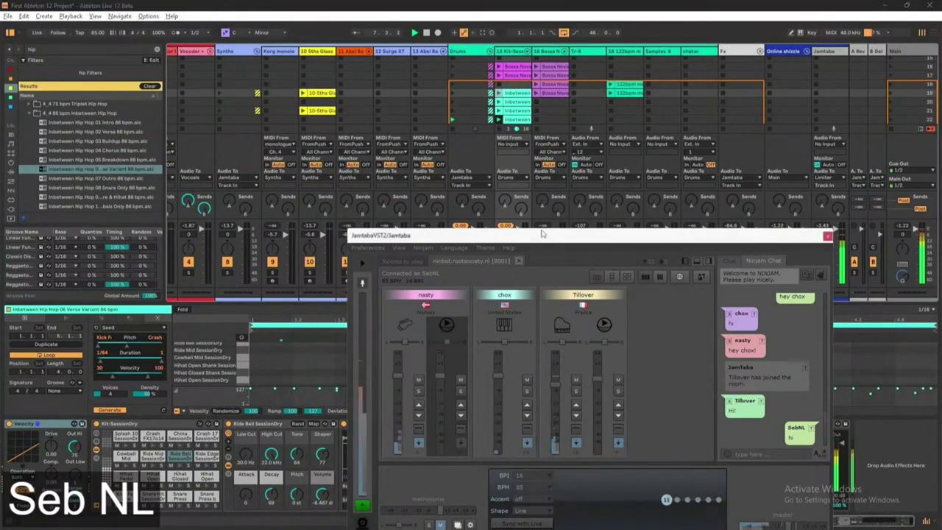
left_click_drag(544, 235, 499, 164)
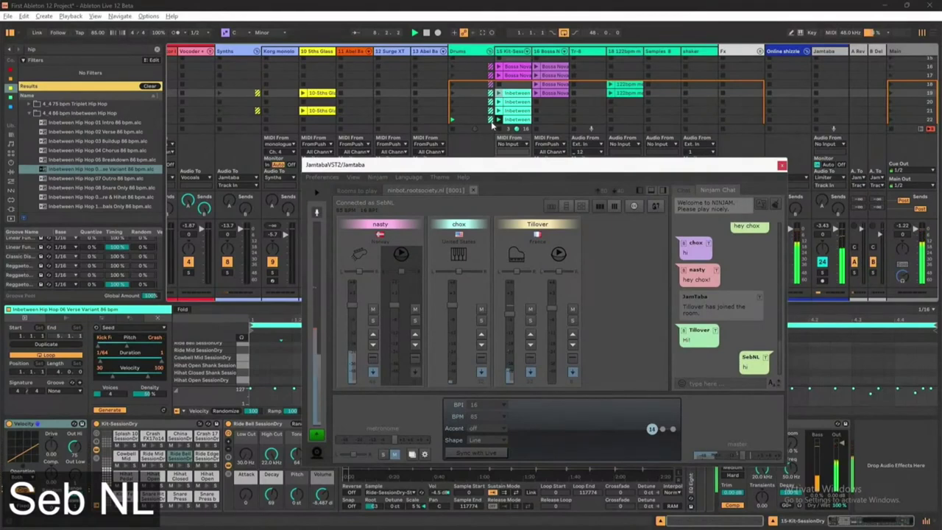
key("Up")
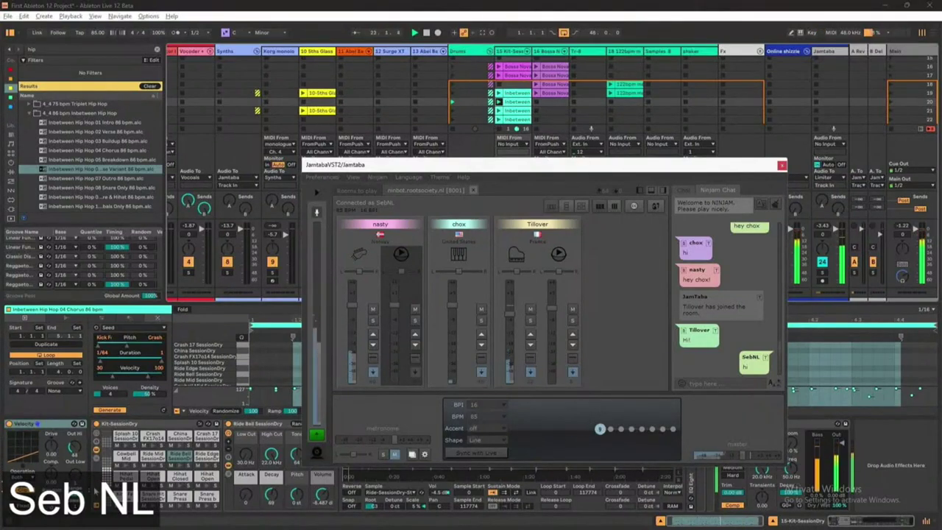
Step: Find and select the Crash 16 SessionDry pad in the Kit-SessionDry drum rack
scroll(158, 467, "up", 8)
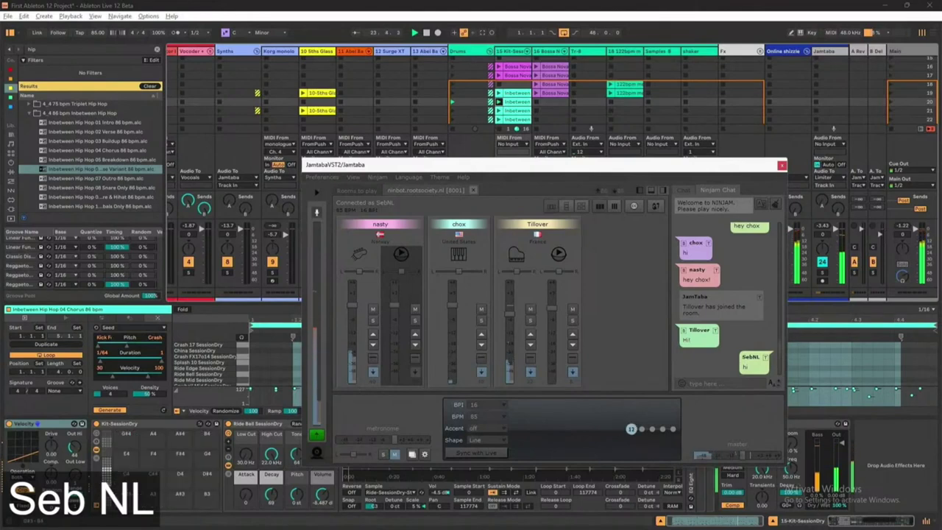
scroll(159, 467, "down", 8)
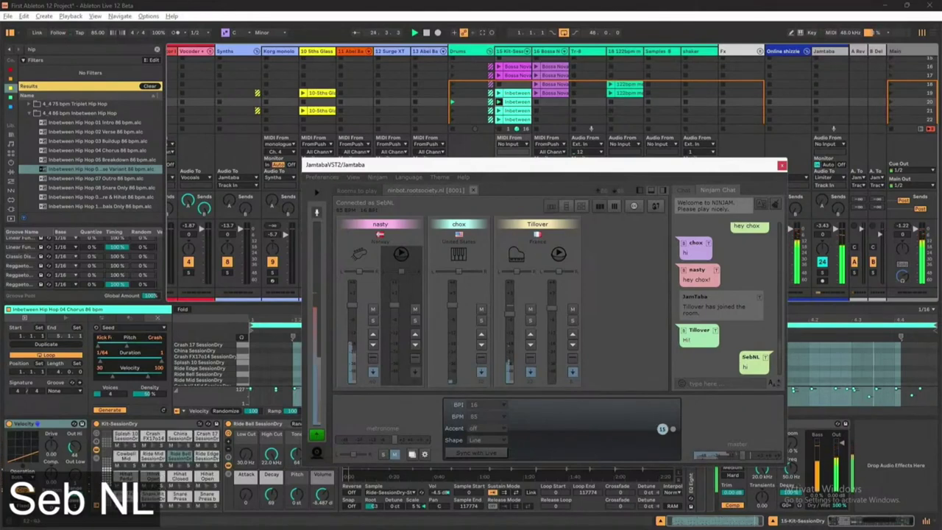
left_click(189, 438)
scroll(189, 438, "down", 4)
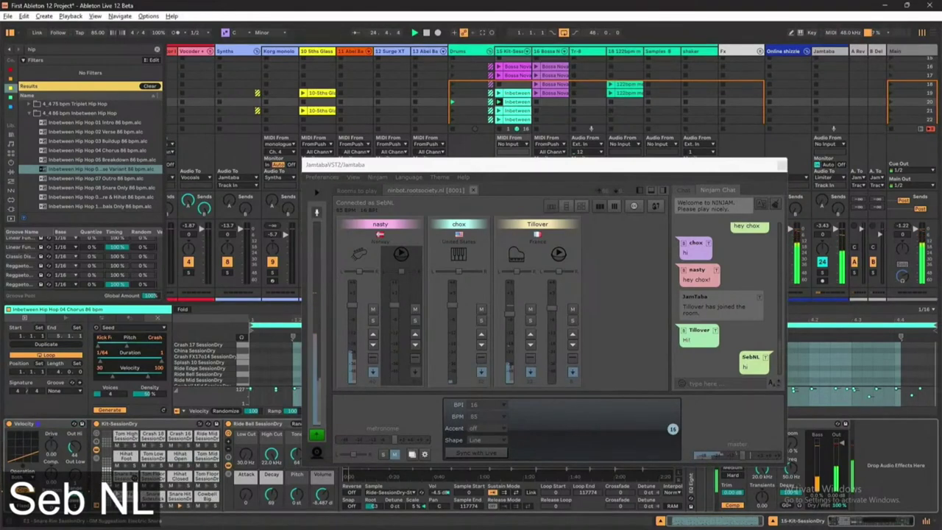
left_click(189, 439)
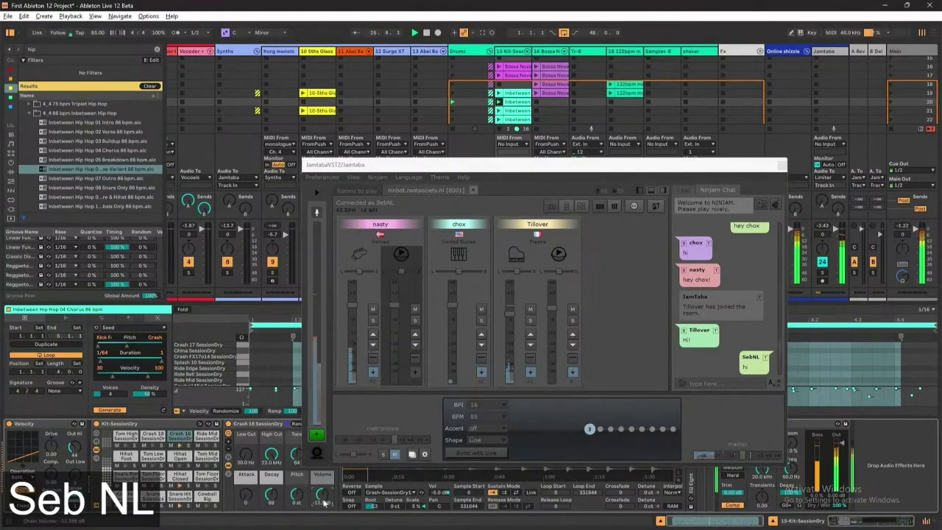
Step: In the Chorus clip, move all Crash 16 SessionDry notes up to the Ride Mid row and lower their velocities to about 13
left_click_drag(346, 164, 426, 421)
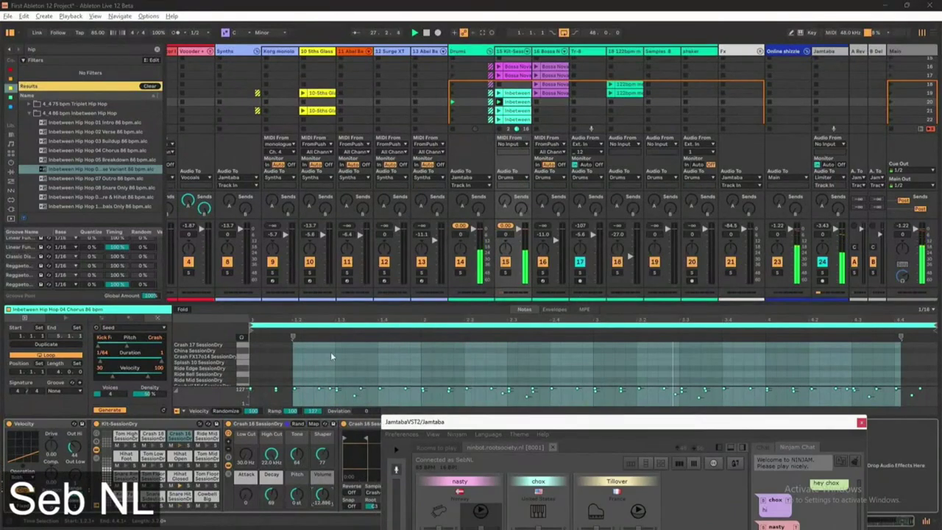
scroll(309, 360, "down", 3)
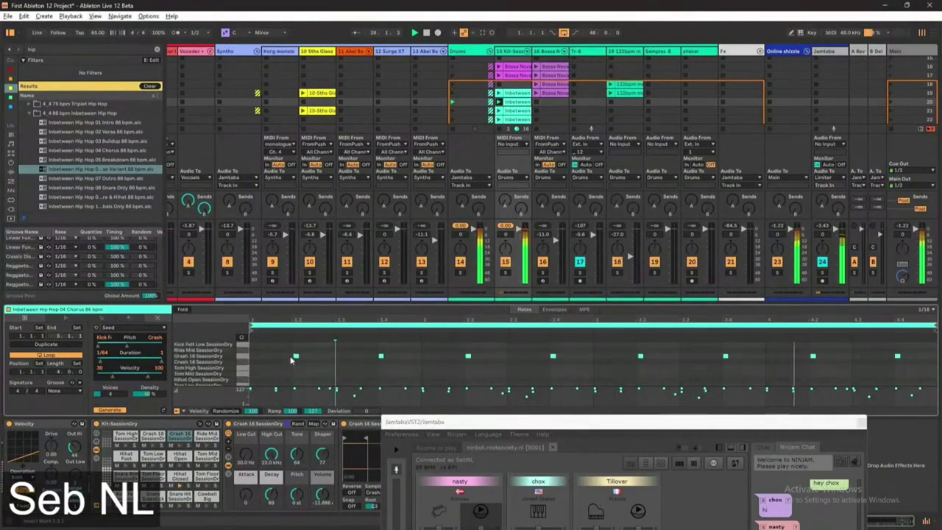
left_click(249, 356)
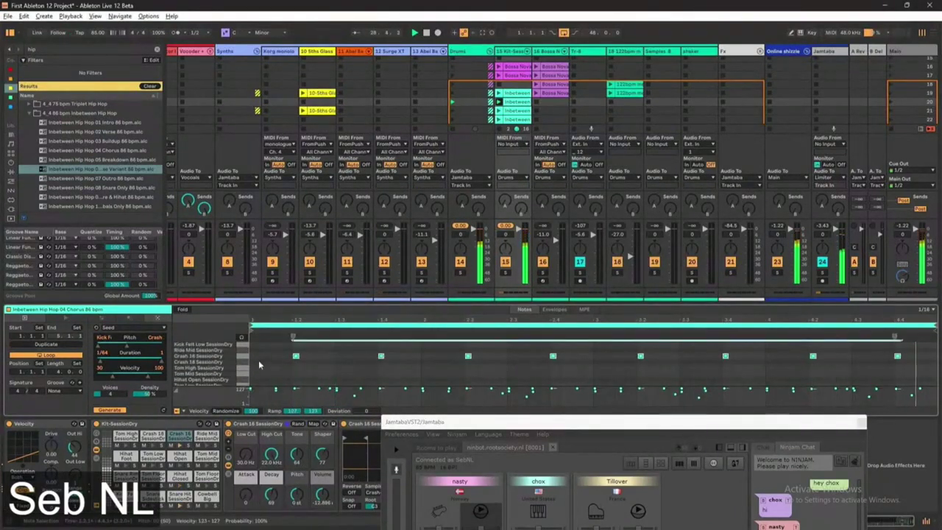
key("Up")
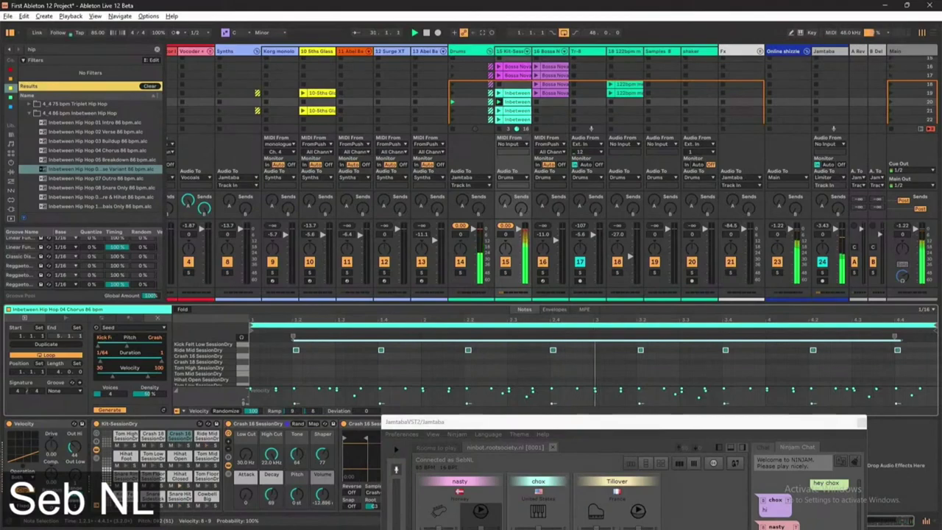
left_click_drag(477, 430, 364, 92)
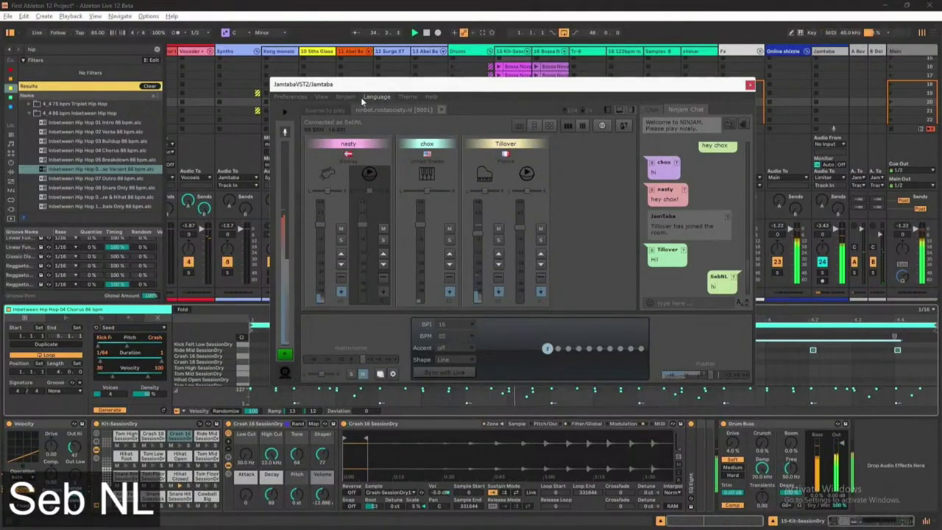
Step: Switch to OBS on the Stream PC remote desktop, briefly check the stream preview, then minimize OBS and return to Ableton Live
mouse_move(121, 519)
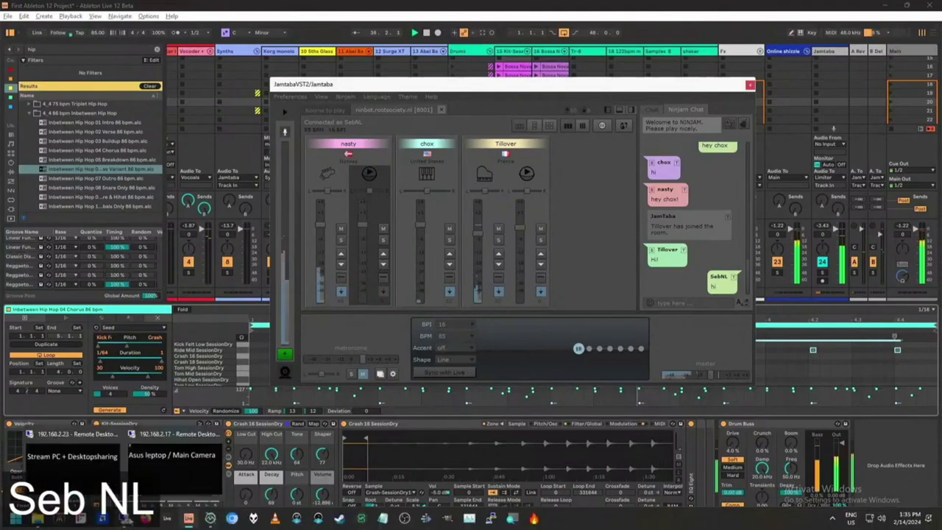
left_click(101, 478)
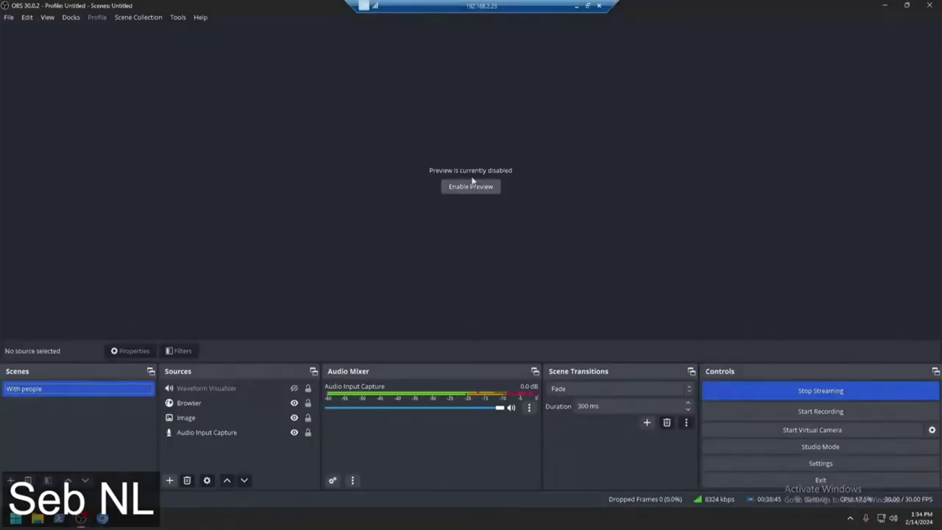
left_click(477, 185)
right_click(618, 147)
left_click(639, 152)
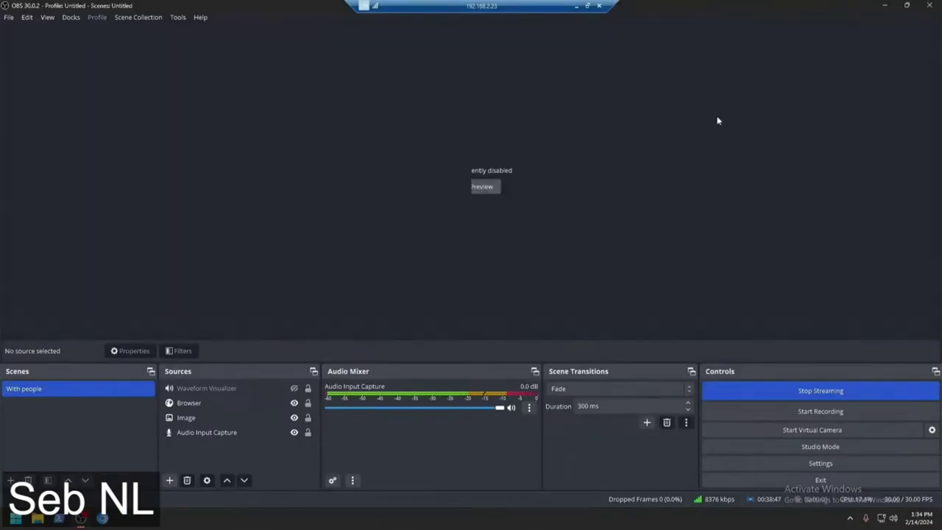
left_click(886, 6)
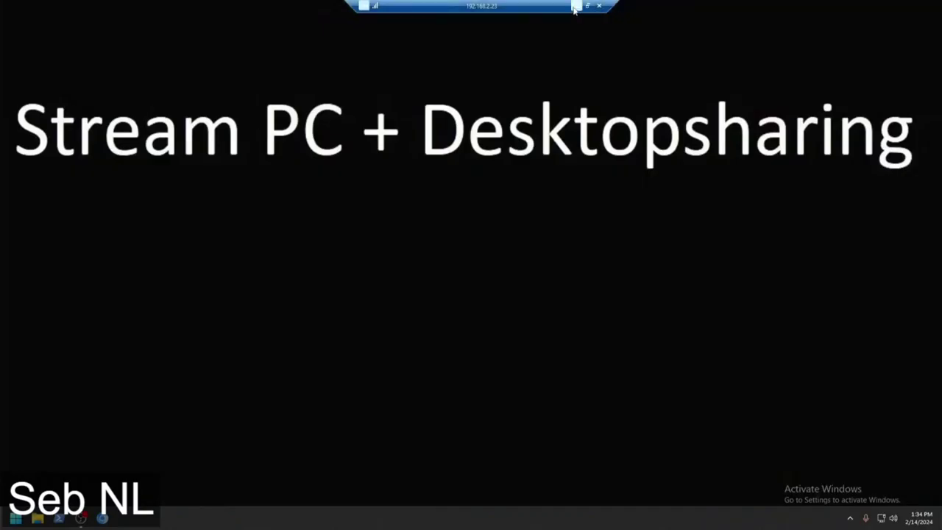
left_click(576, 6)
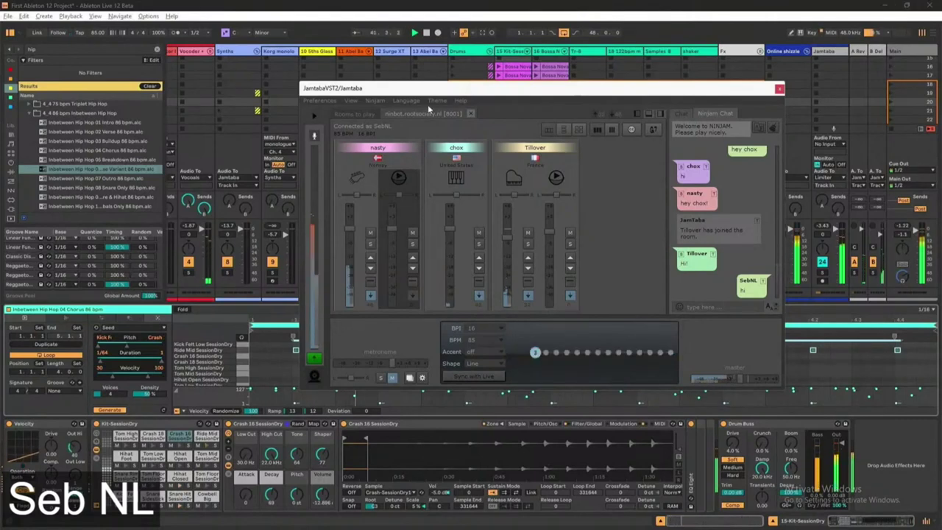
Step: Move the Jamtaba window clear of the clip slots and launch the Verse Variant clip in scene 19 of the Kit-Session track
left_click_drag(421, 95, 463, 90)
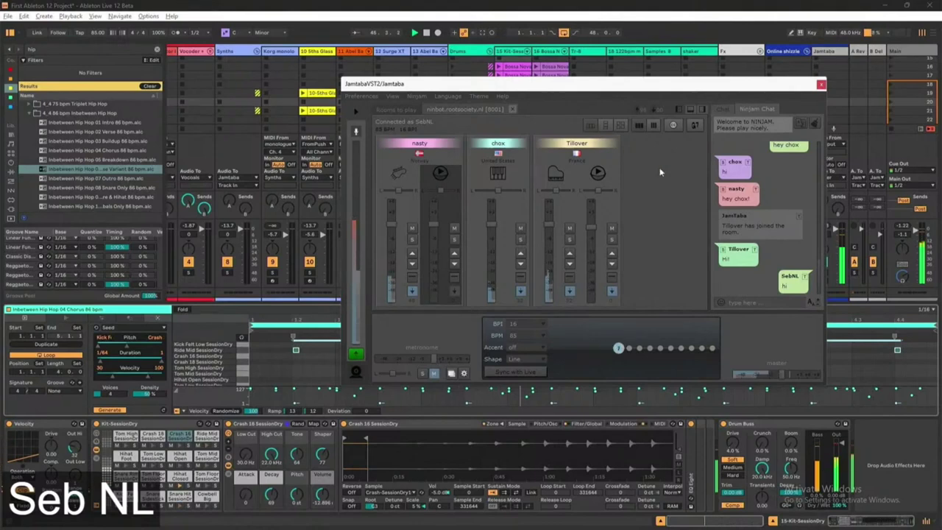
left_click_drag(609, 88, 630, 153)
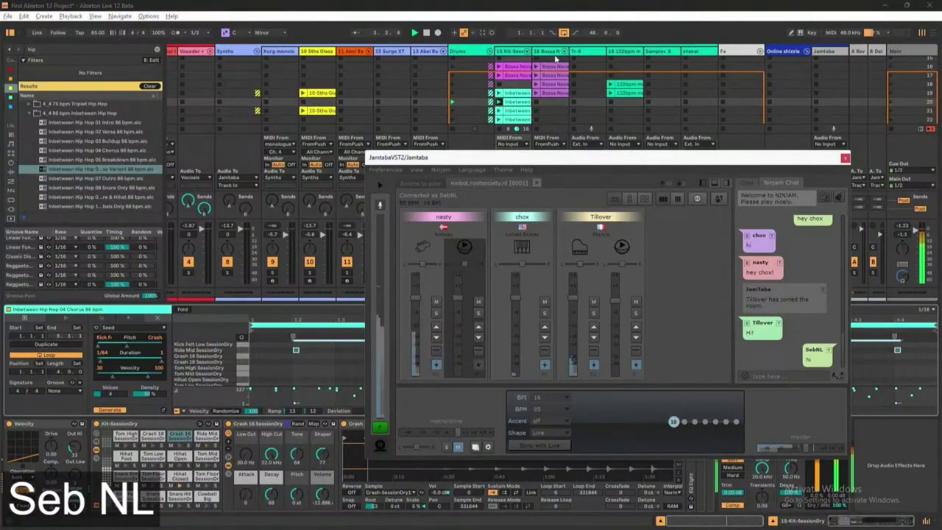
left_click(524, 96)
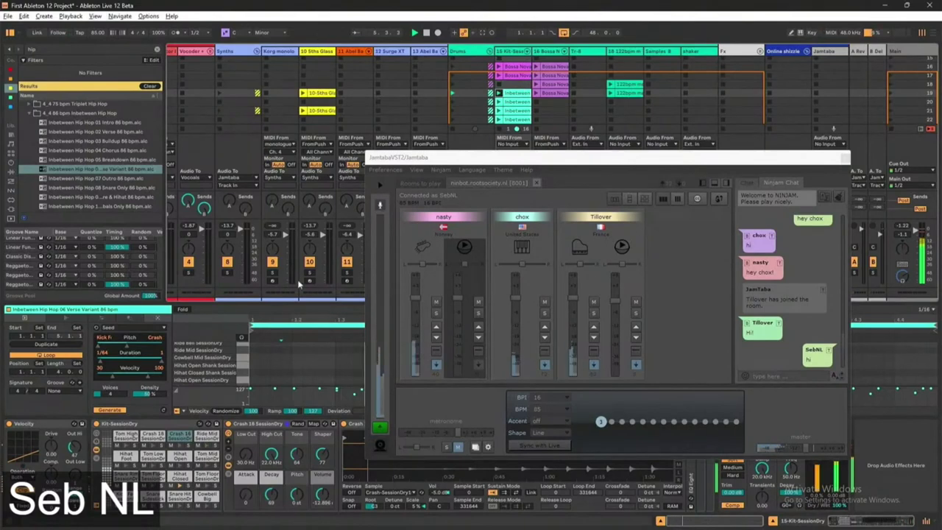
Step: In the Verse Variant clip, move the Snare Hit notes down to the Snare Sidestick row and lower the Kick Felt notes' velocities
scroll(290, 362, "down", 5)
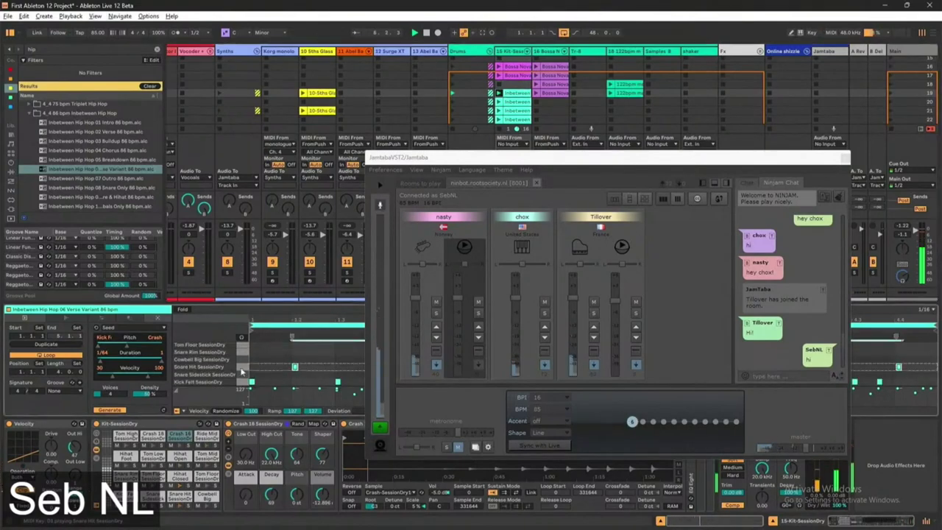
left_click_drag(295, 365, 294, 374)
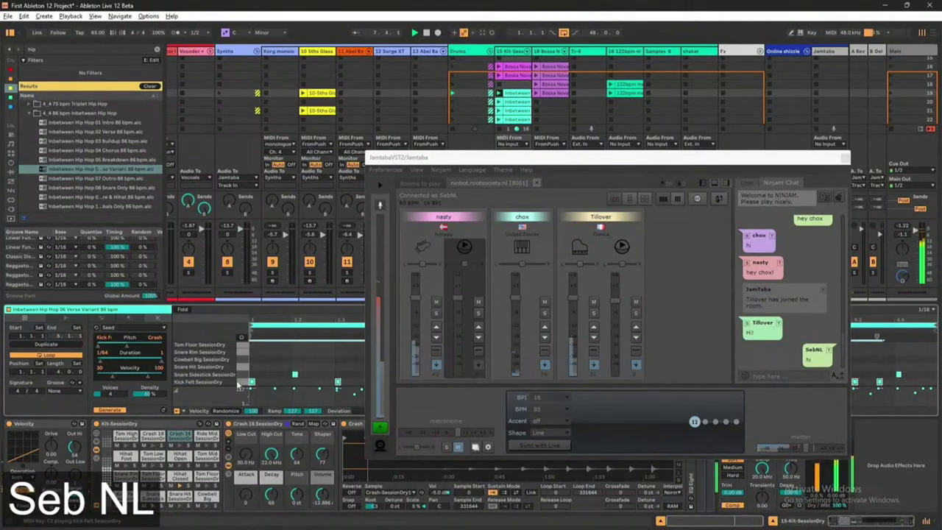
left_click_drag(250, 390, 251, 396)
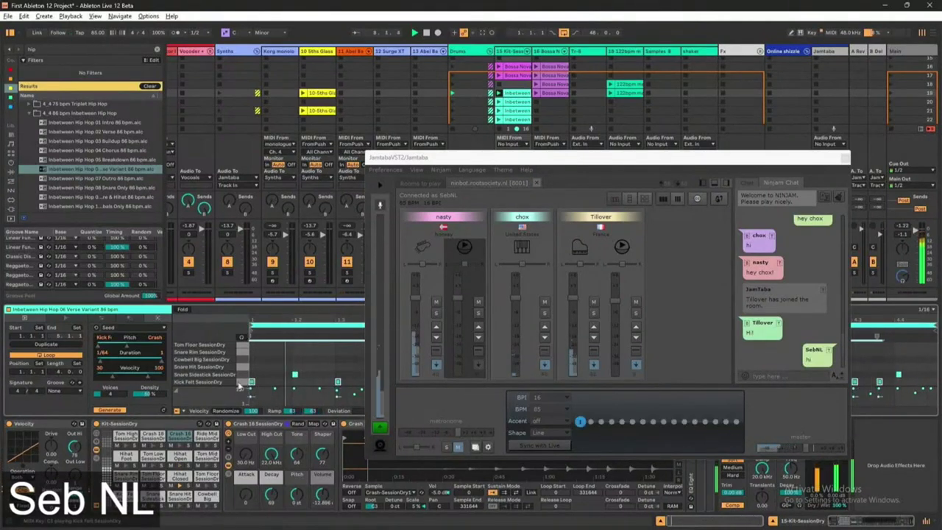
left_click(244, 377)
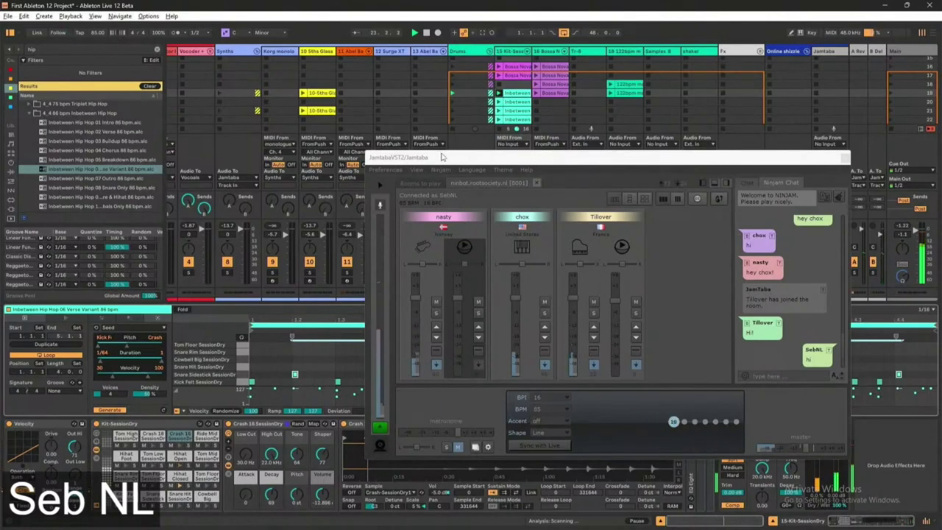
Step: Raise the volume of chox's channel and Tillover's first channel in the Jamtaba mixer
scroll(416, 93, "left", 3)
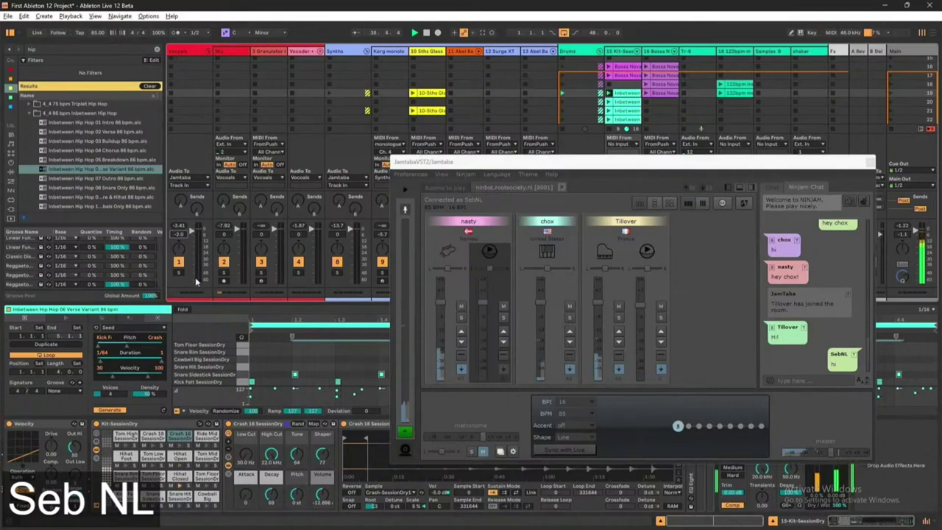
left_click(663, 309)
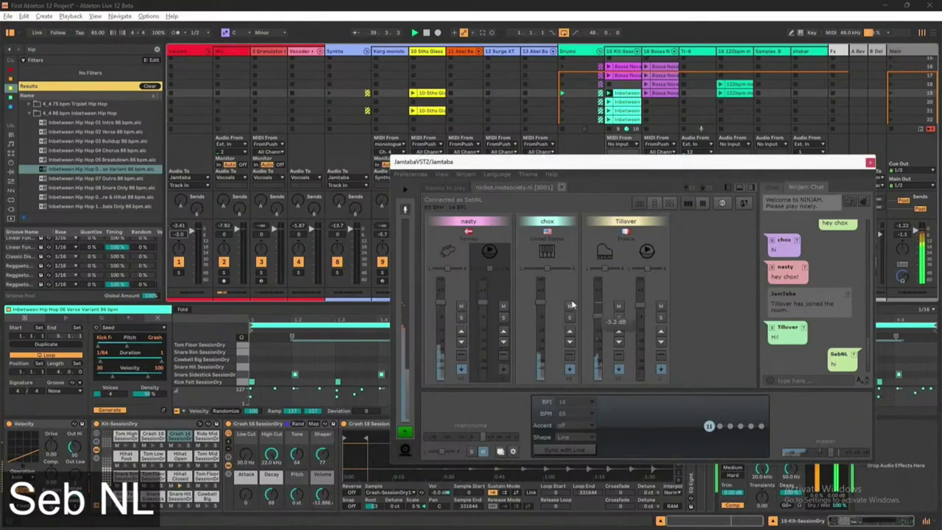
mouse_move(599, 315)
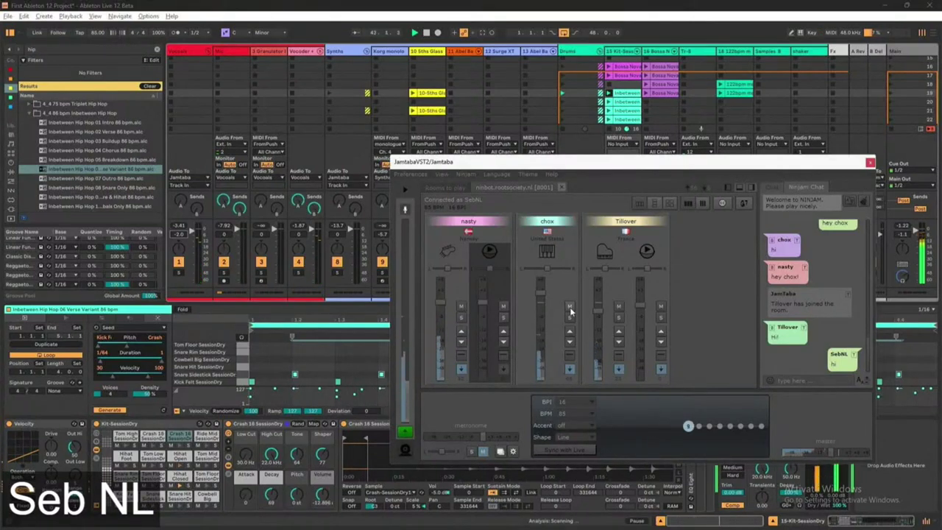
Step: Load the 92 bpm Add-On Packs Jazz Samba file from the Live jam session [OG] Project folder into Kit-Session scene 18 and launch it
scroll(729, 81, "up", 5)
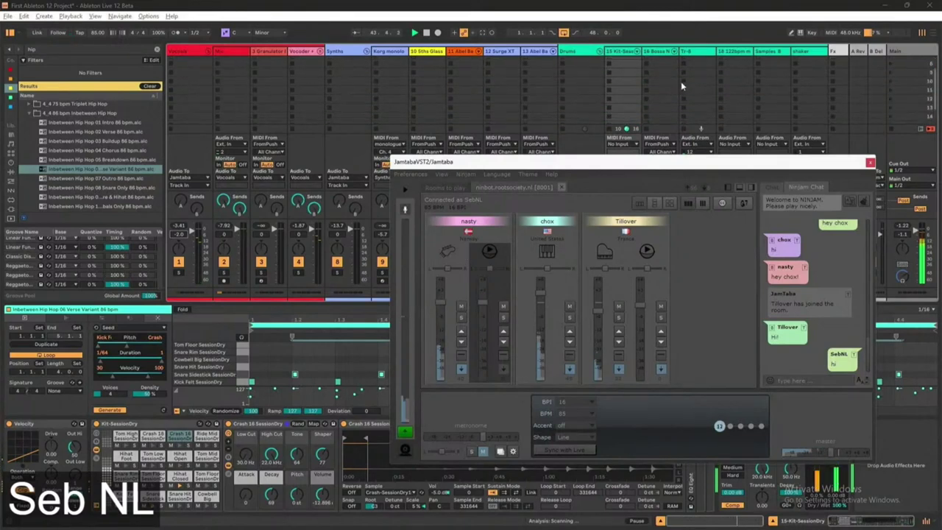
scroll(681, 81, "down", 5)
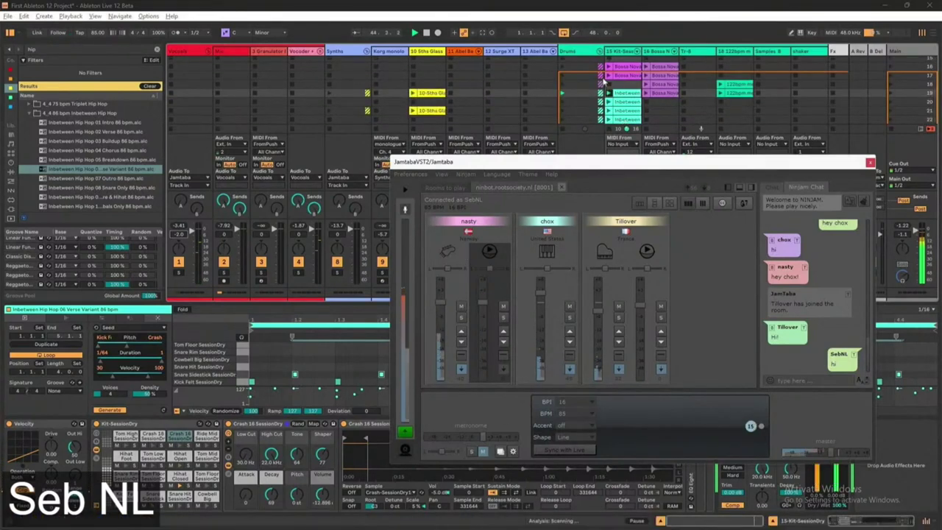
left_click(37, 518)
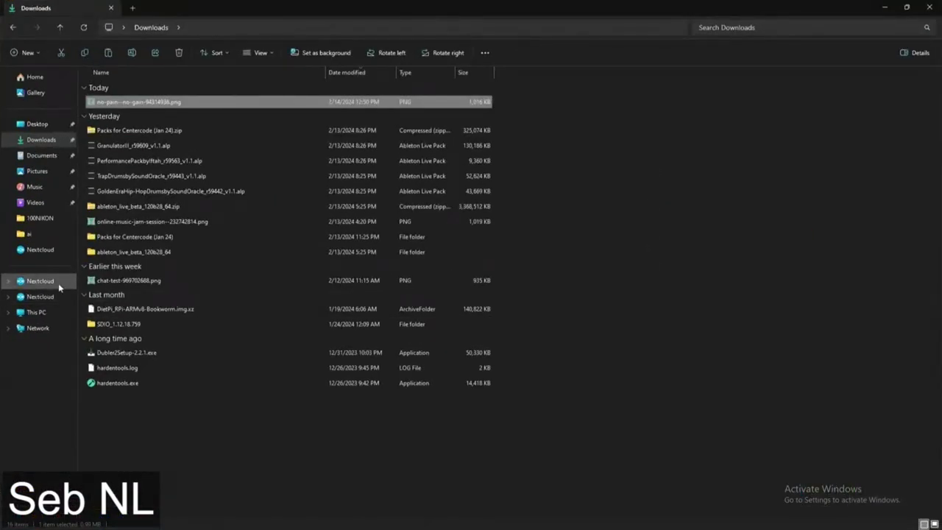
left_click(58, 283)
double_click(139, 89)
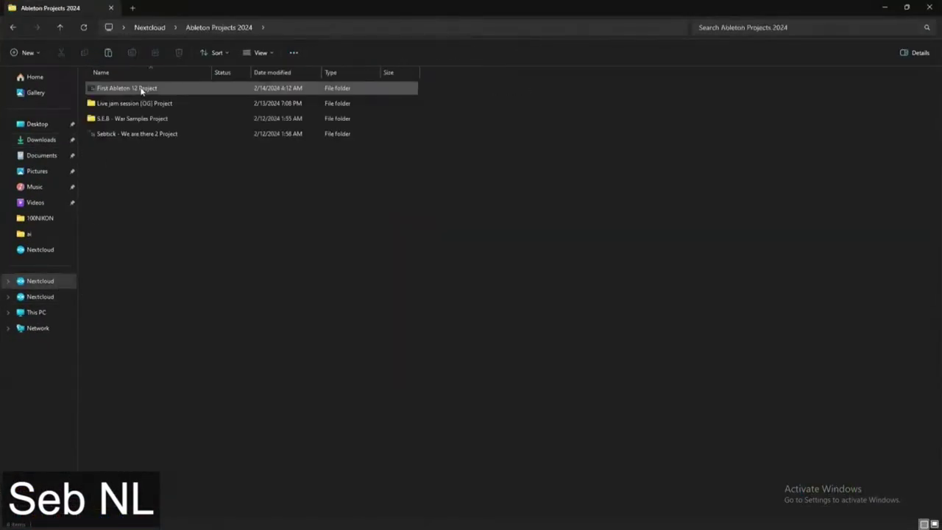
double_click(163, 103)
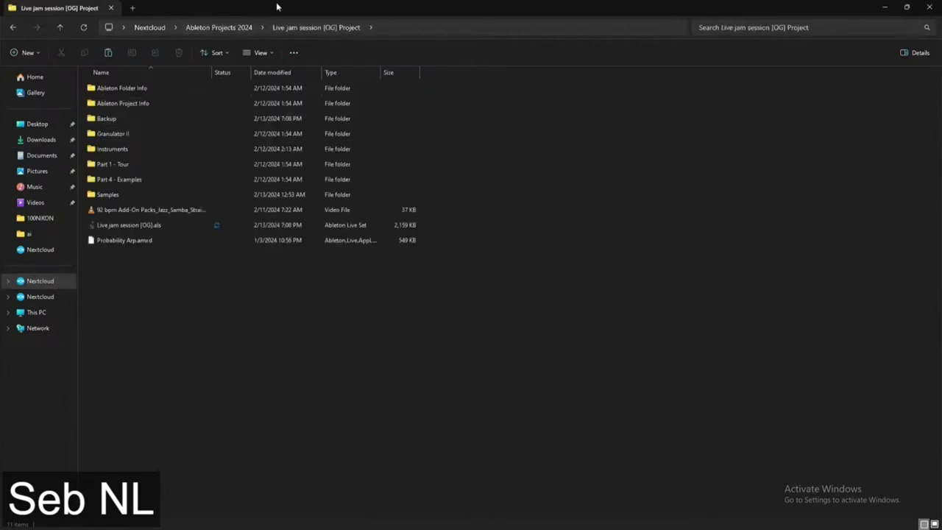
left_click_drag(277, 7, 619, 86)
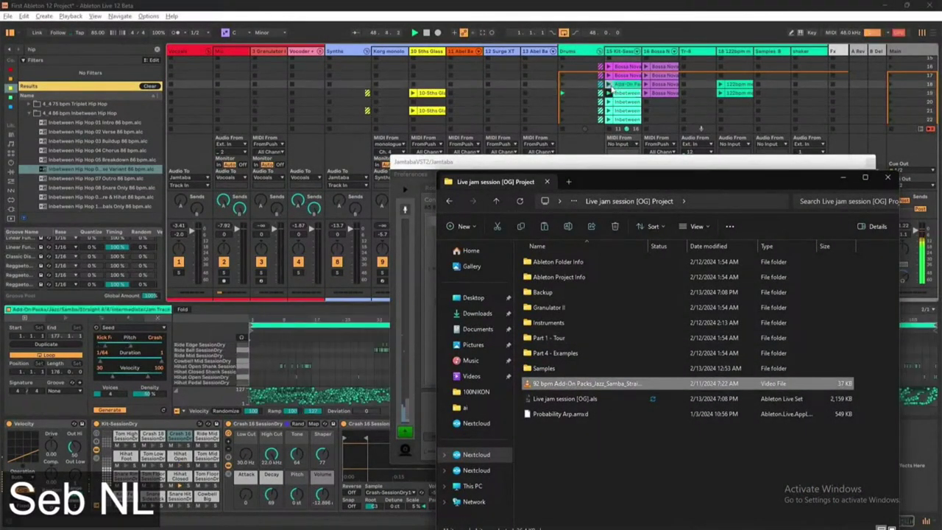
left_click(606, 86)
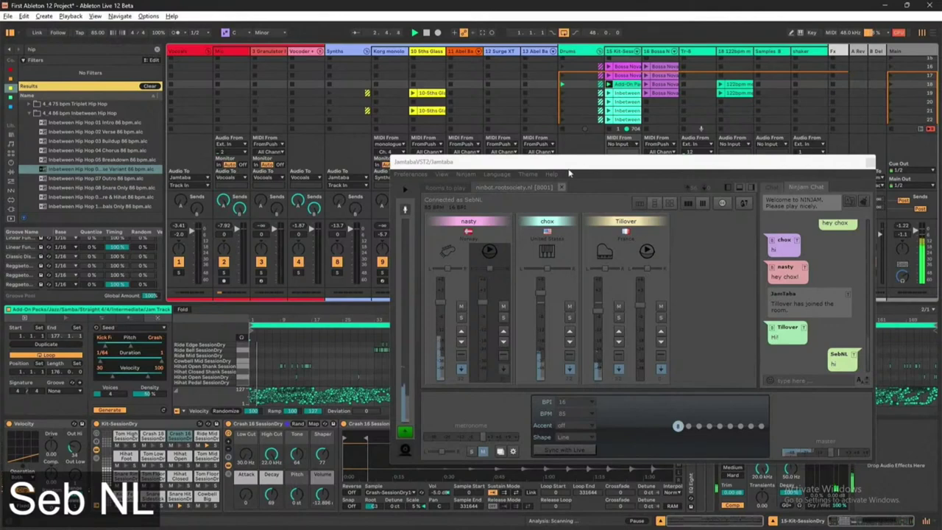
Step: Select the Ride Mid SessionDry pad in the Kit-SessionDry drum rack and lower its volume
left_click_drag(566, 162, 540, 8)
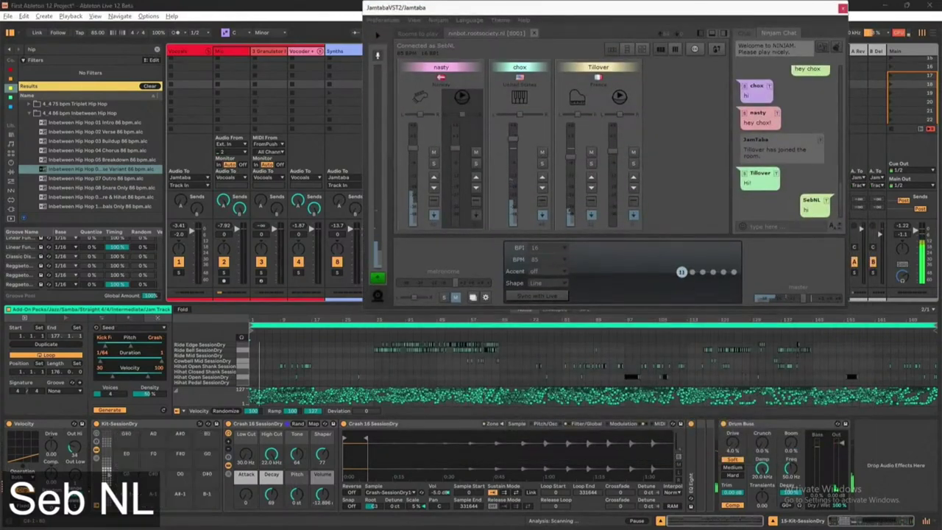
scroll(162, 471, "up", 3)
left_click(180, 498)
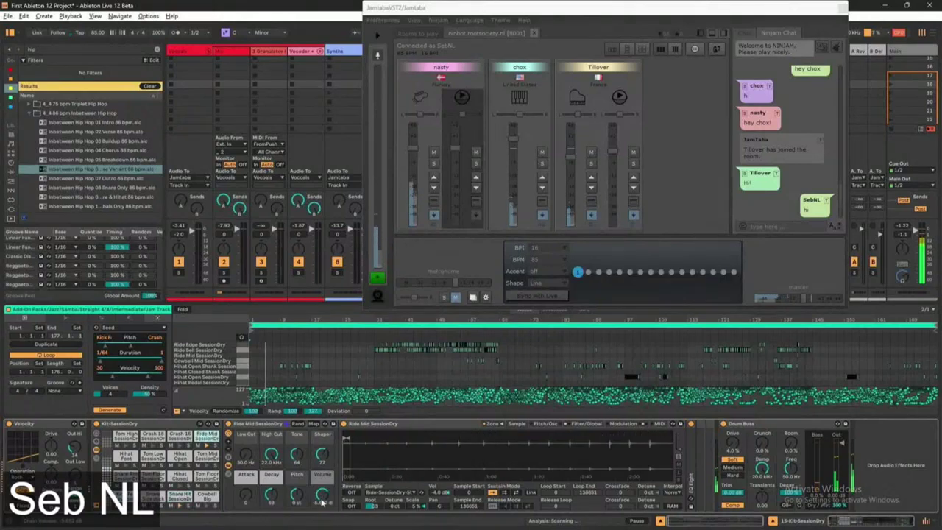
mouse_move(324, 527)
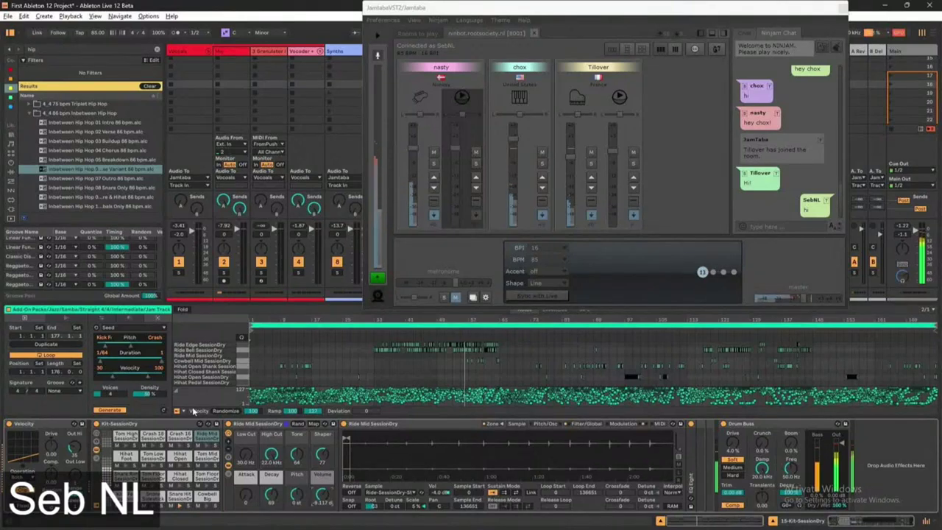
Step: Hide the Live browser and place the Jamtaba window over the upper part of the session, keeping the vocal and synth tracks visible
left_click_drag(441, 7, 299, 55)
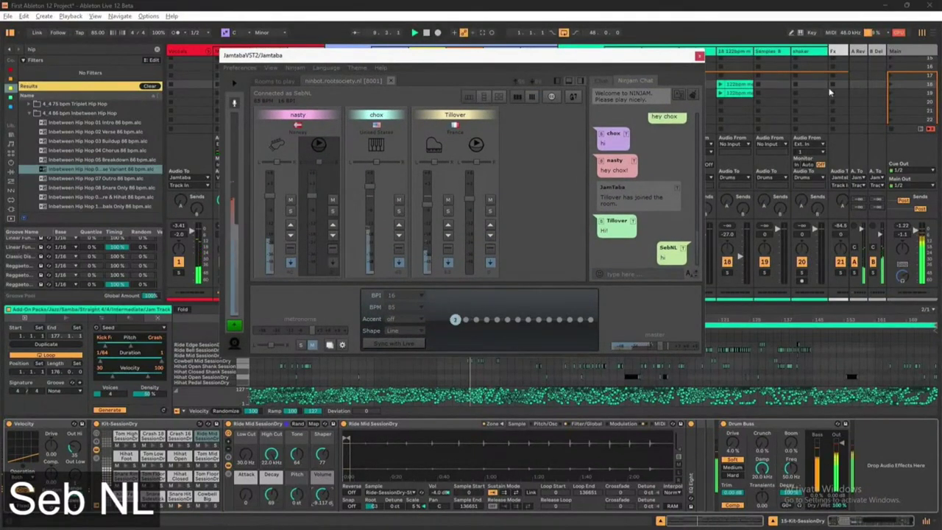
left_click_drag(623, 64, 764, 335)
scroll(537, 151, "right", 3)
scroll(508, 112, "left", 3)
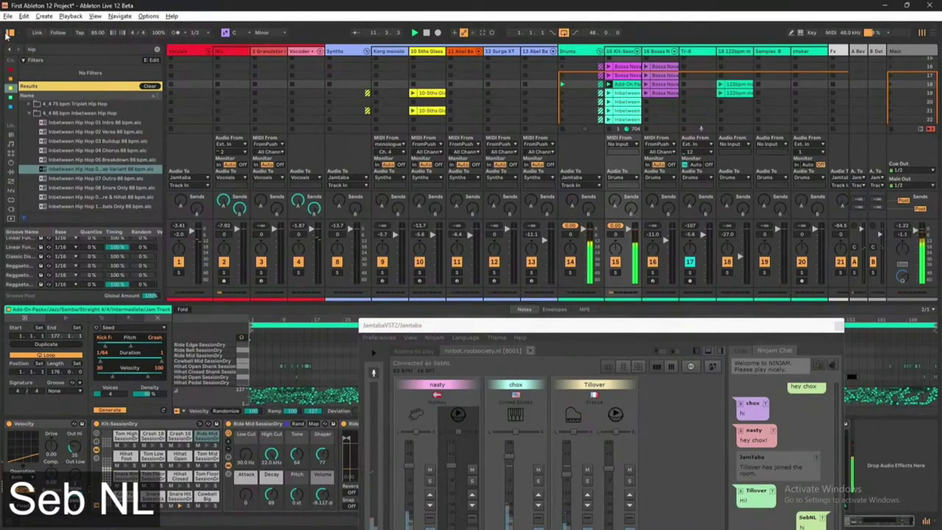
left_click(10, 32)
left_click_drag(410, 329, 474, 33)
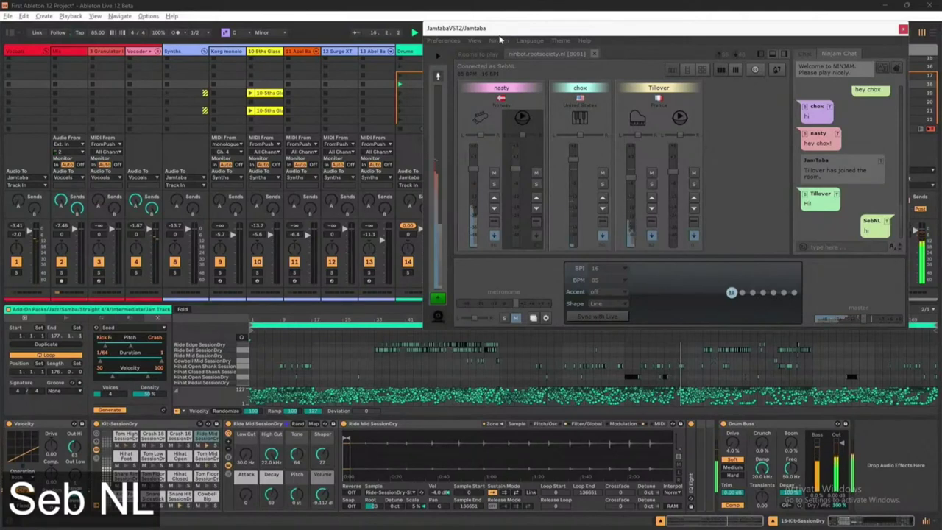
Step: Send "polka" followed by a ":)" message in the Ninjam chat
left_click(837, 246)
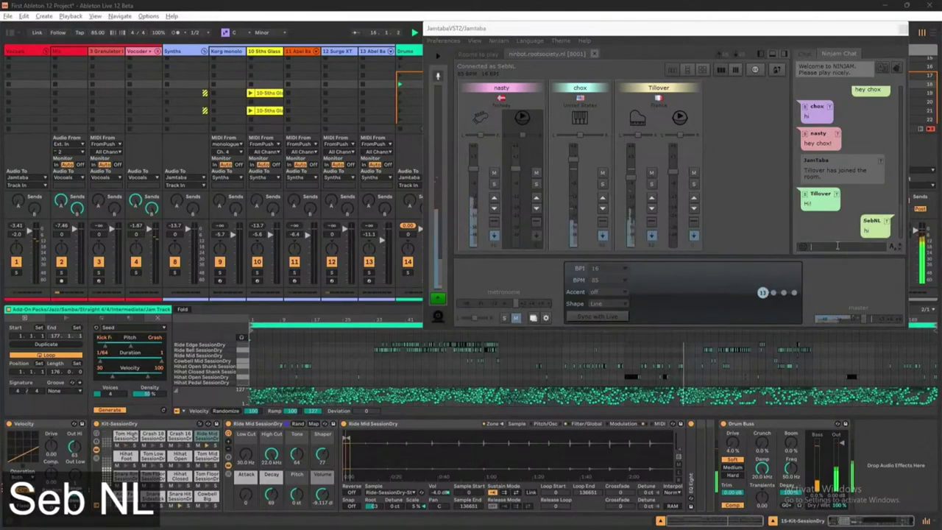
type("polka")
key("Return")
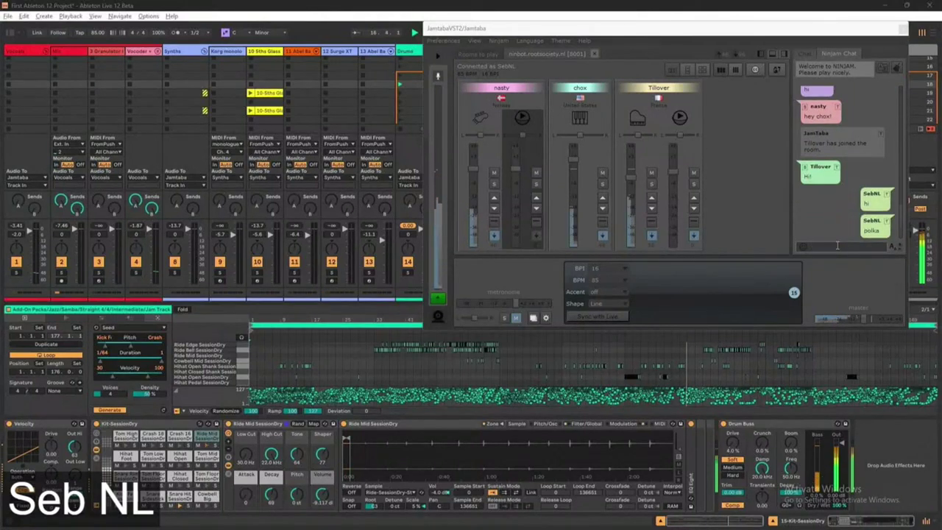
type(":)")
key("Return")
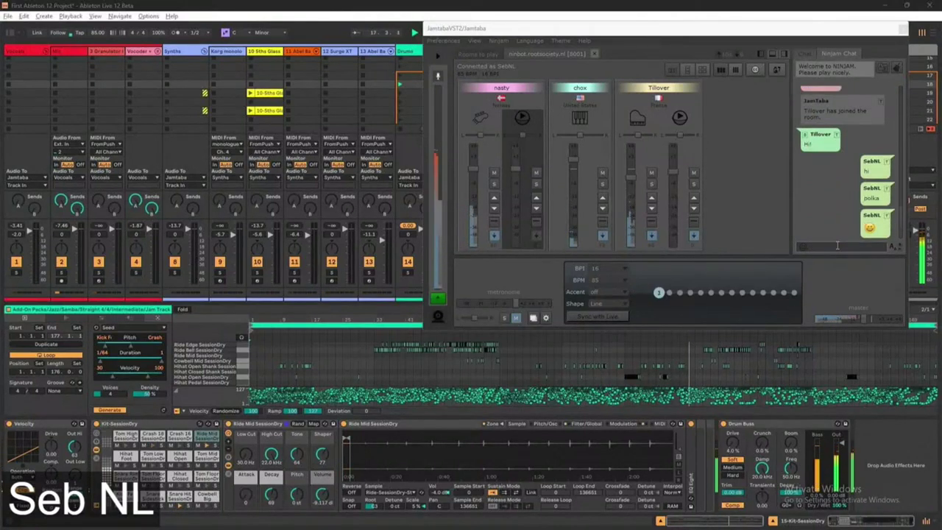